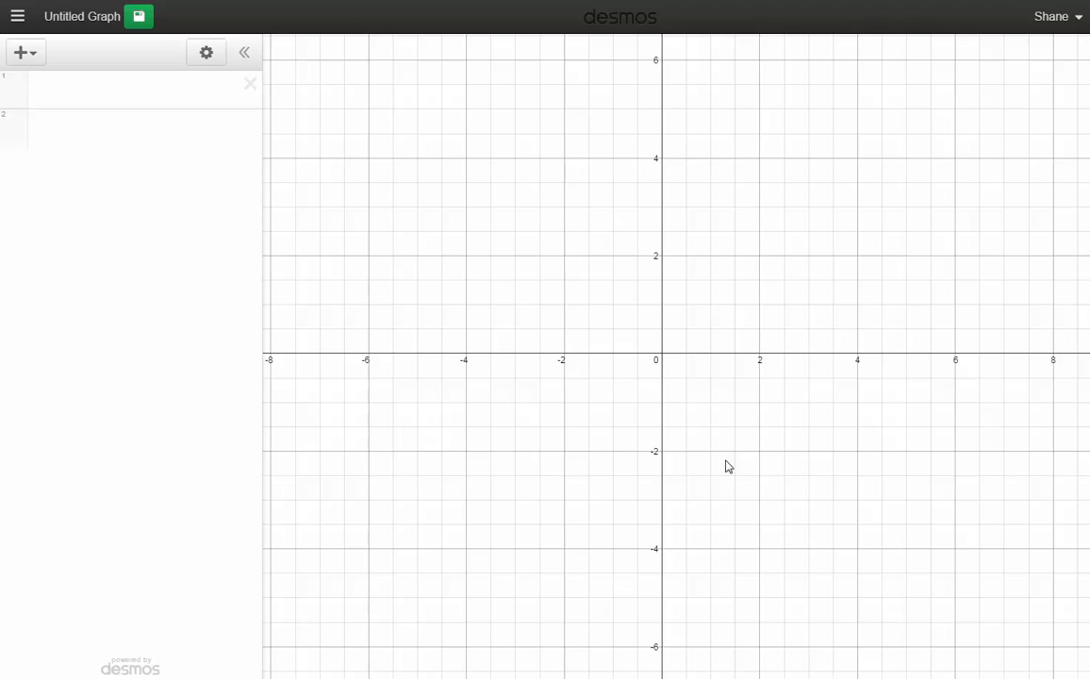
Insert a data table and clear the default value 5 from the last row of its x column
left_click(33, 58)
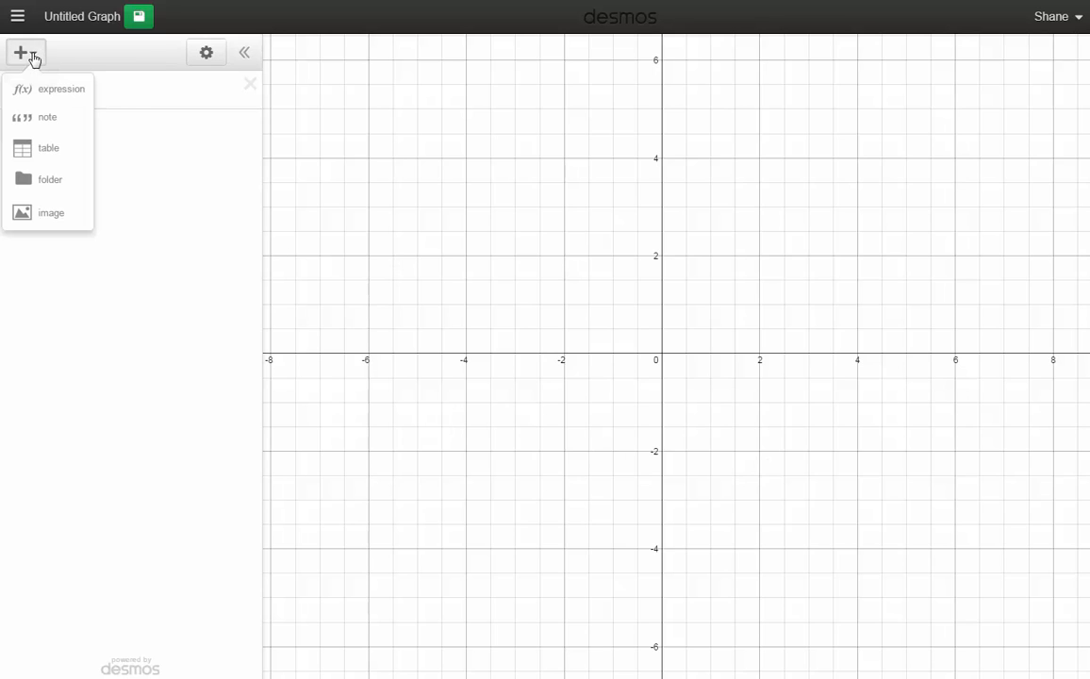
left_click(35, 152)
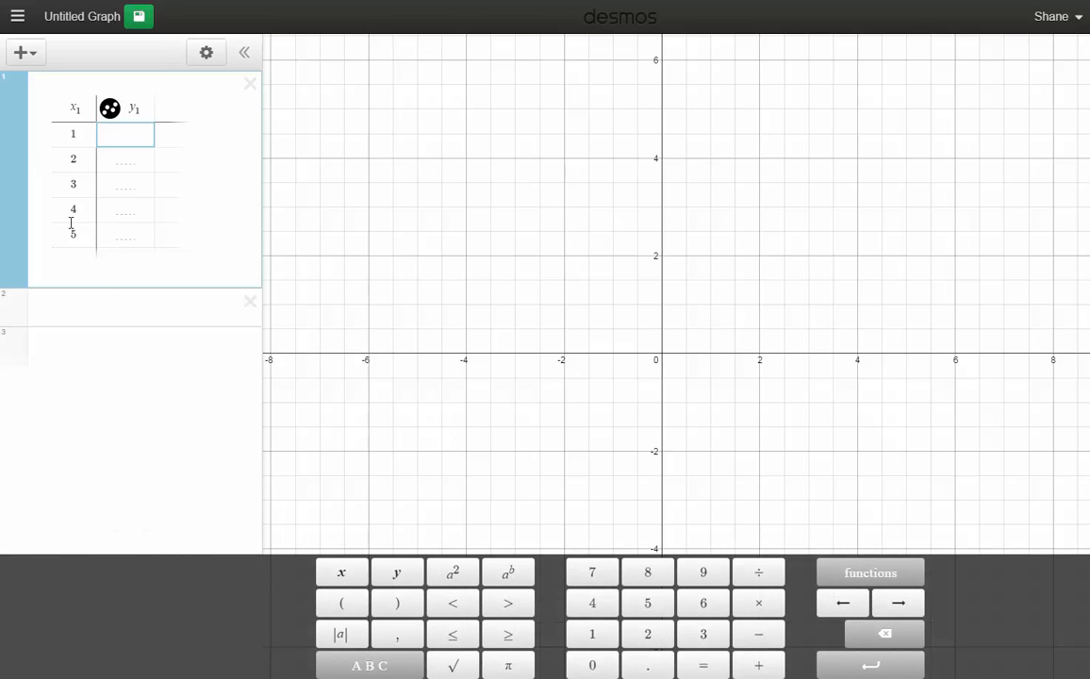
double_click(60, 133)
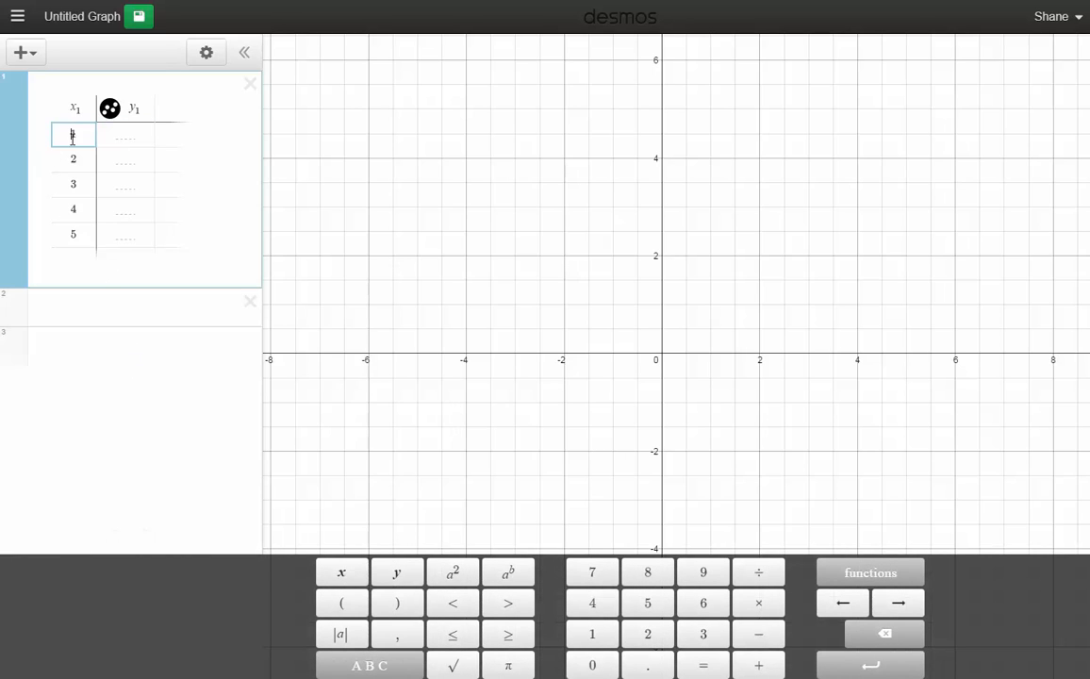
left_click(83, 233)
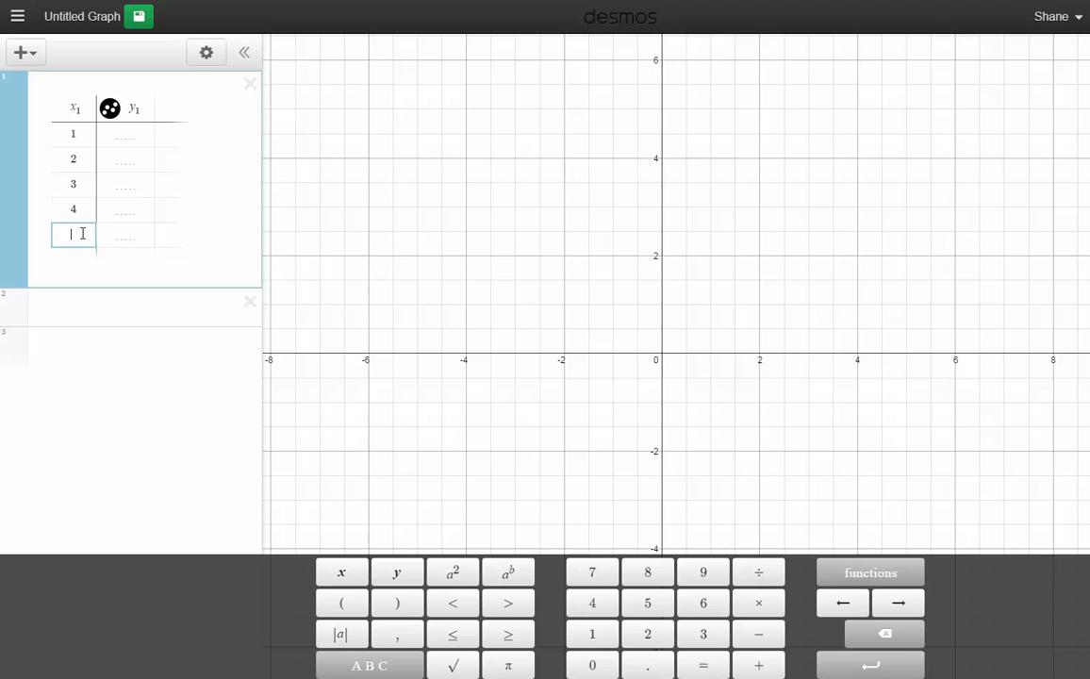
key("BackSpace")
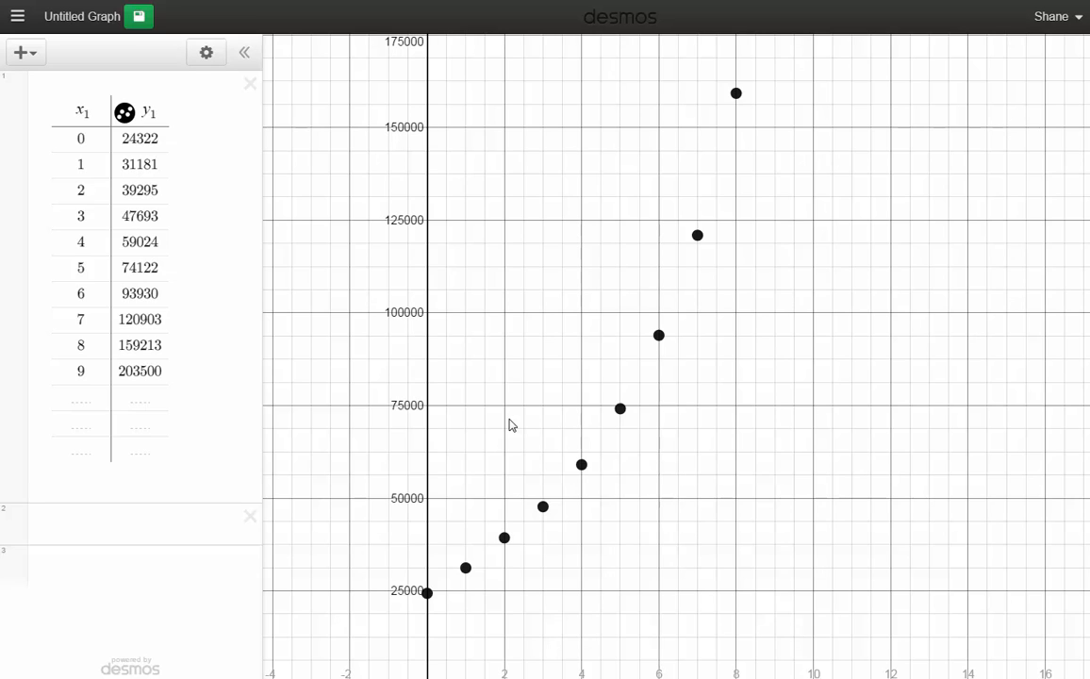
Enter the linear regression y_1~mx_1+5 in the empty expression line below the data table
left_click(70, 524)
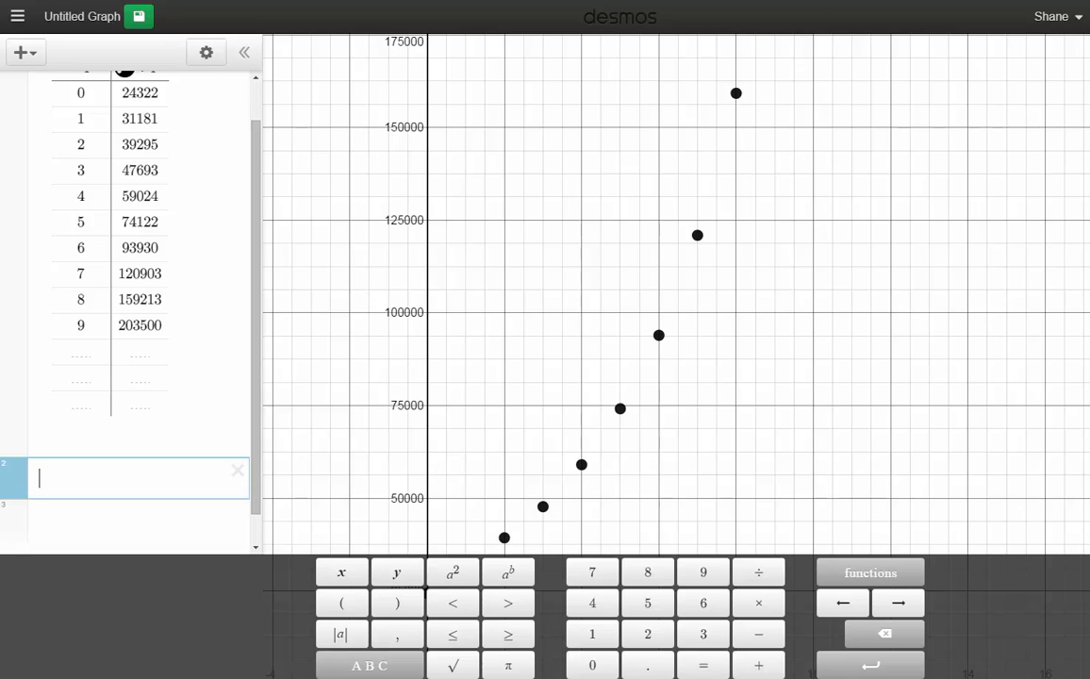
left_click(815, 552)
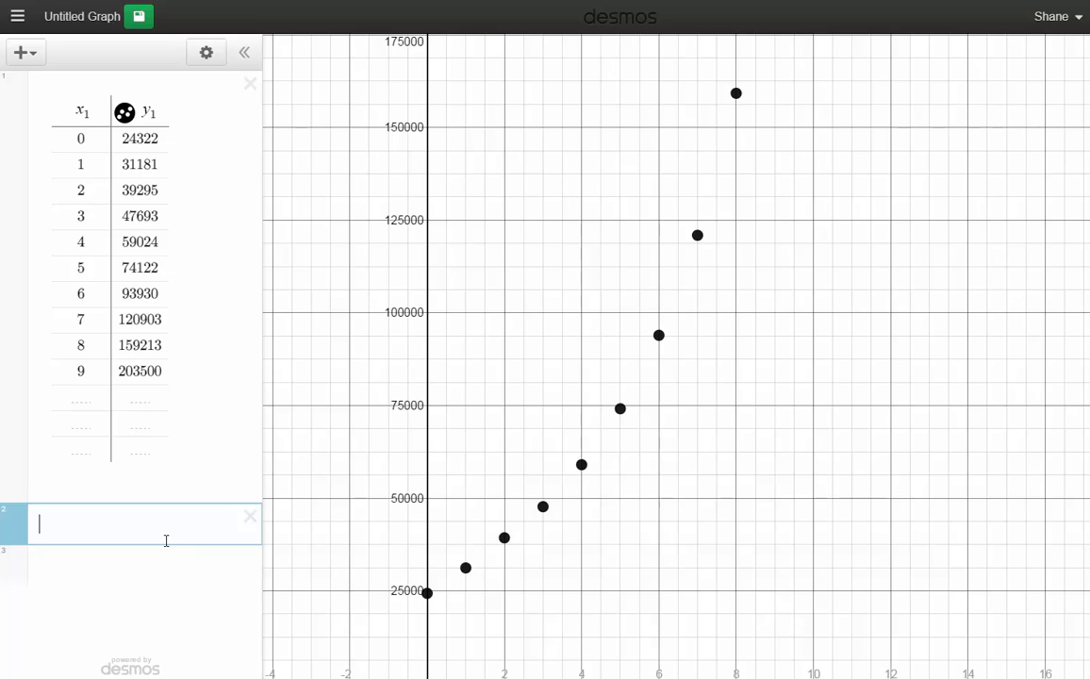
type("y_1")
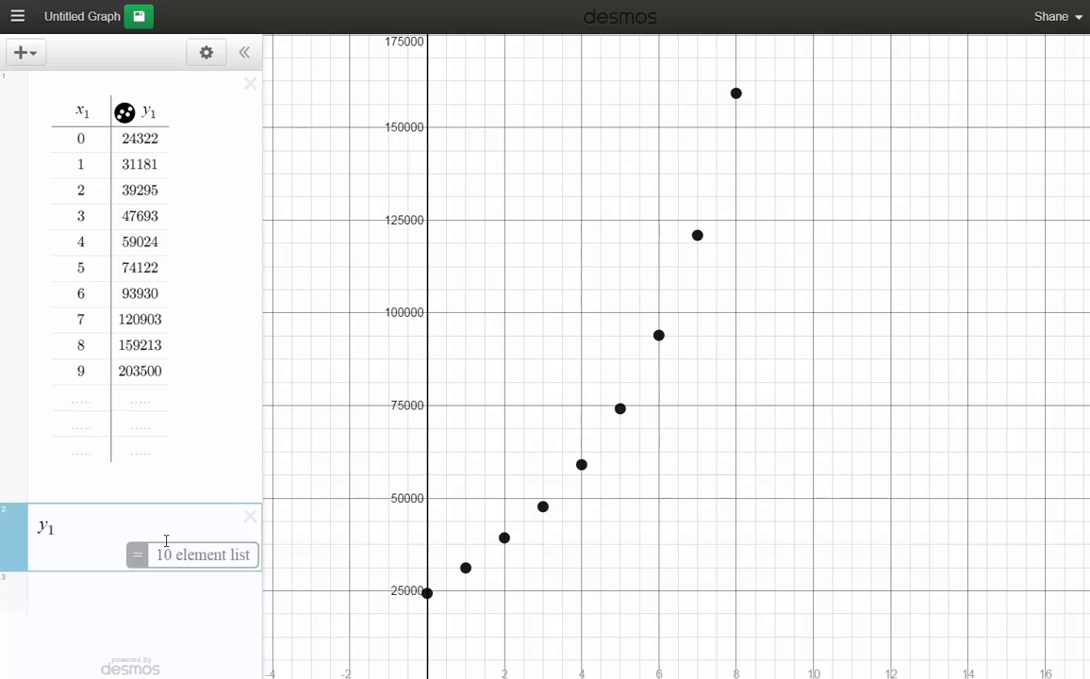
type("~")
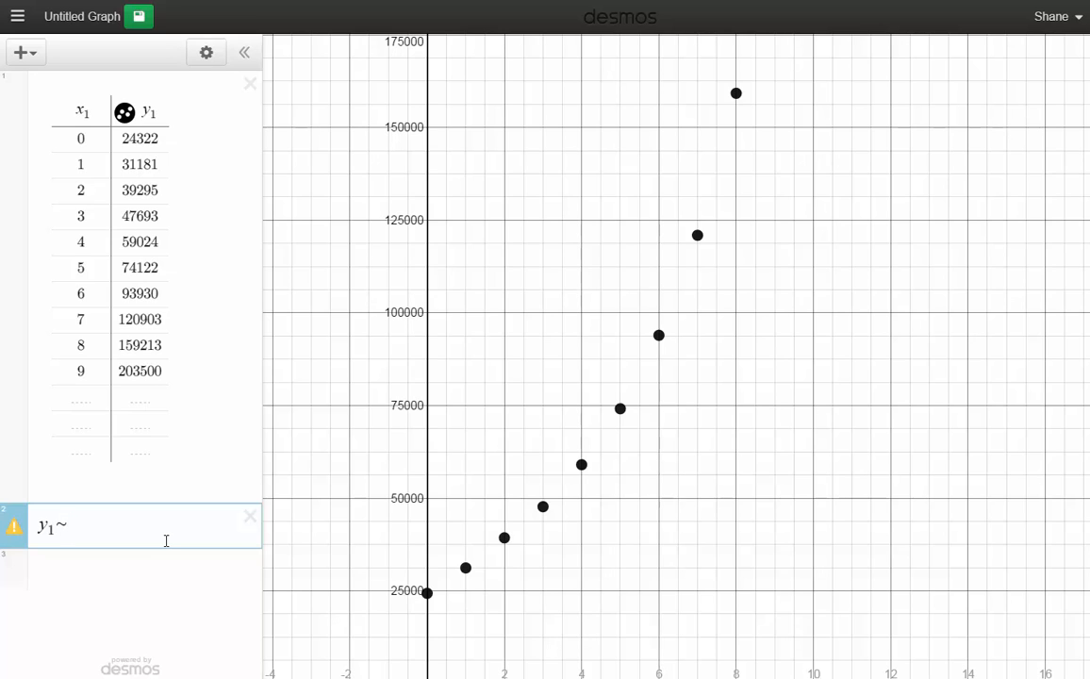
left_click(641, 677)
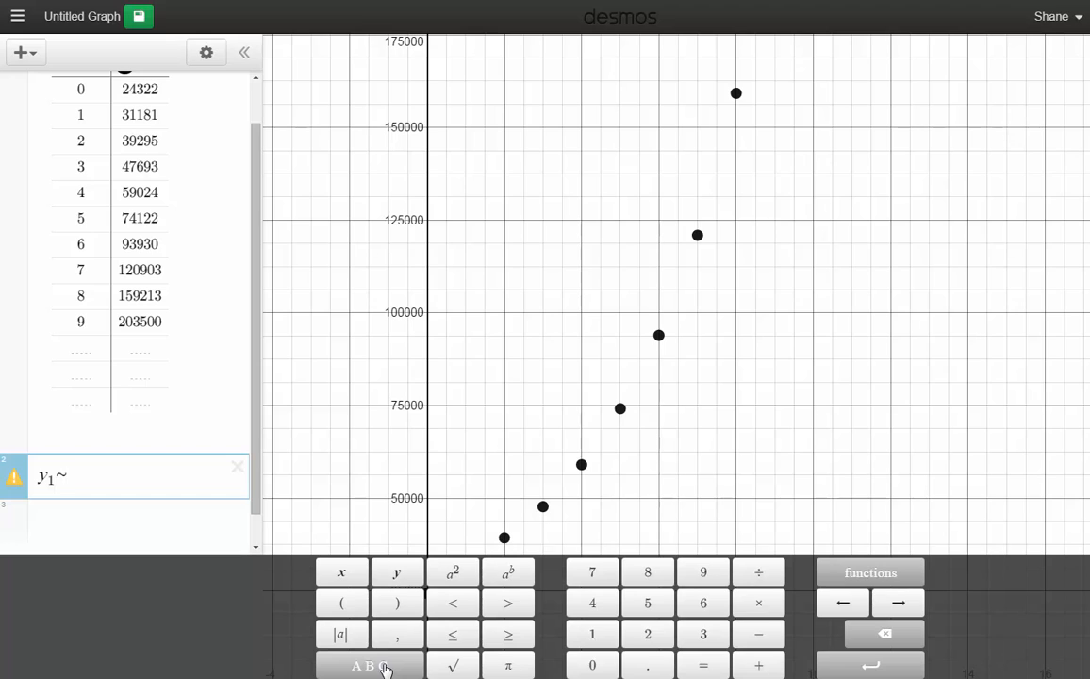
left_click(370, 666)
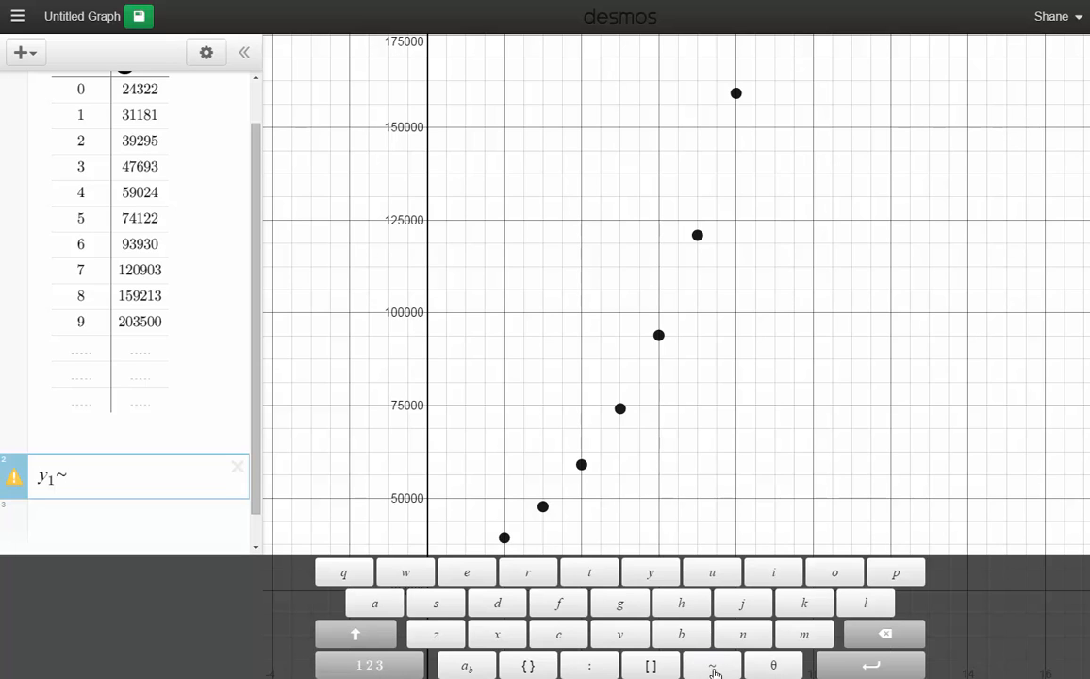
left_click(419, 663)
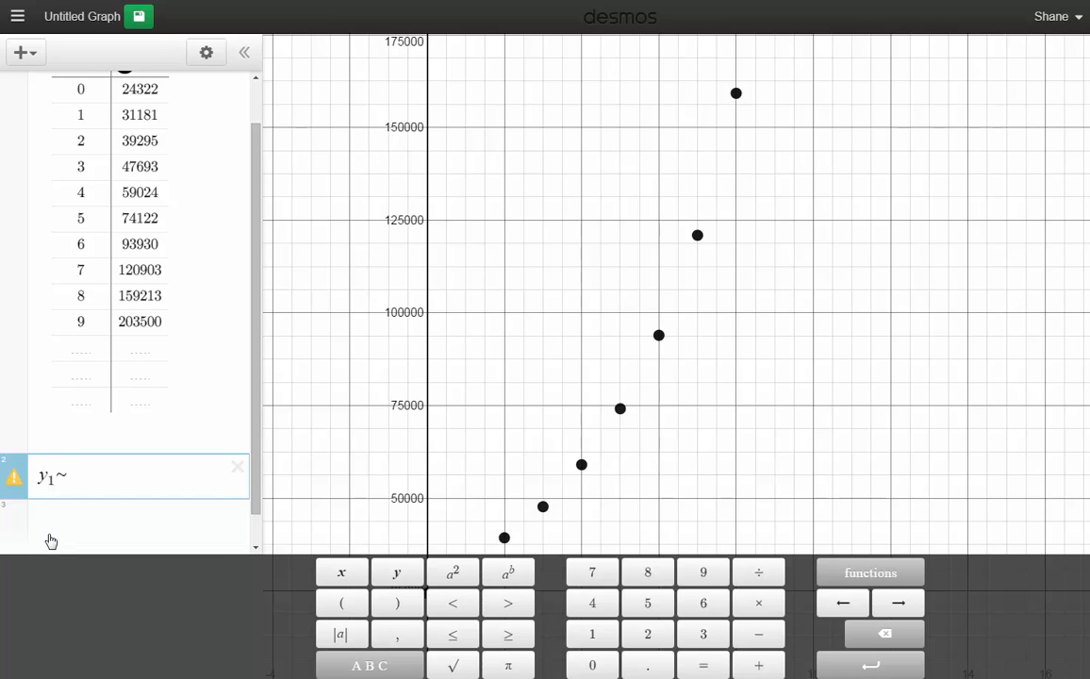
type("mx1")
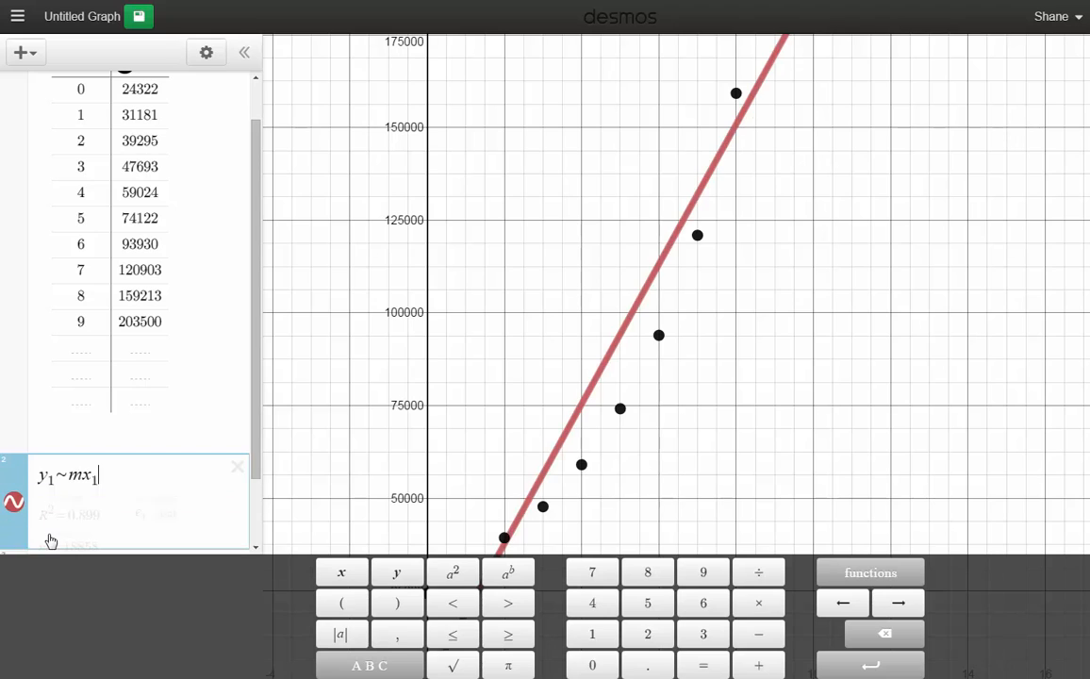
type("+5")
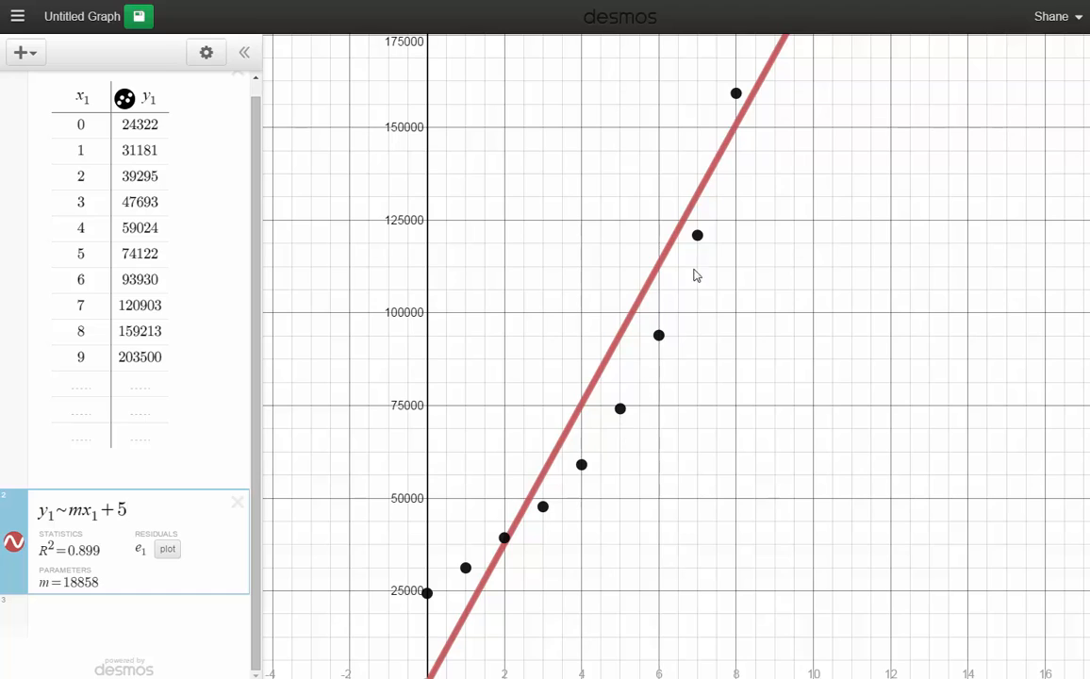
Plot the residuals of the linear regression and show the coordinates of the residual point at x = 2
left_click_drag(696, 467, 660, 429)
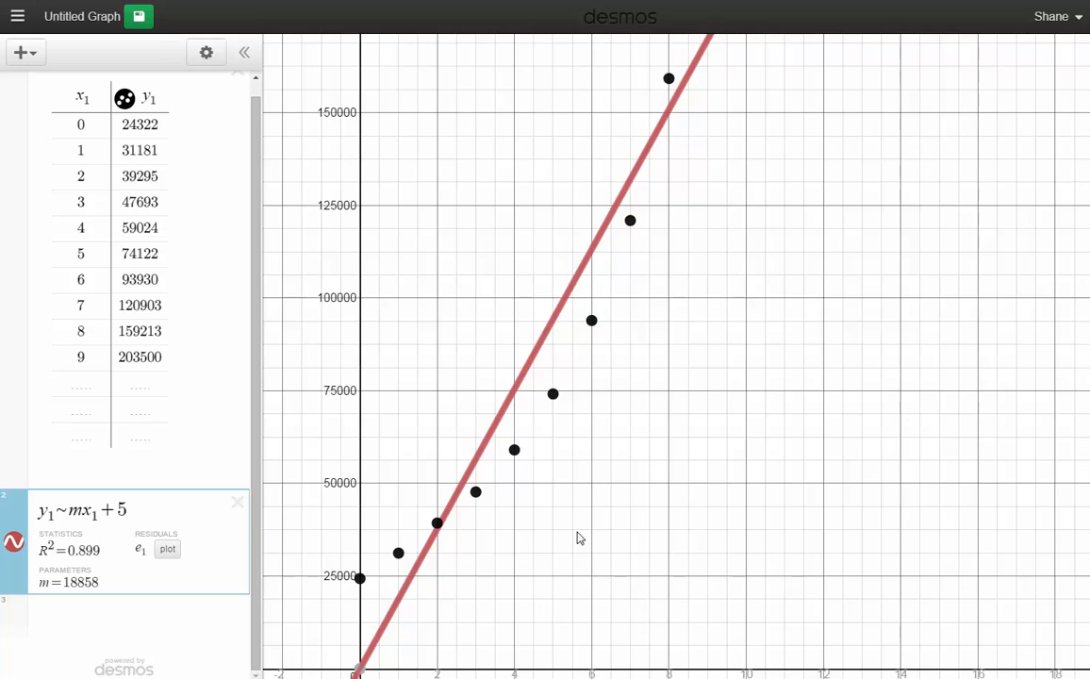
left_click_drag(582, 519, 567, 448)
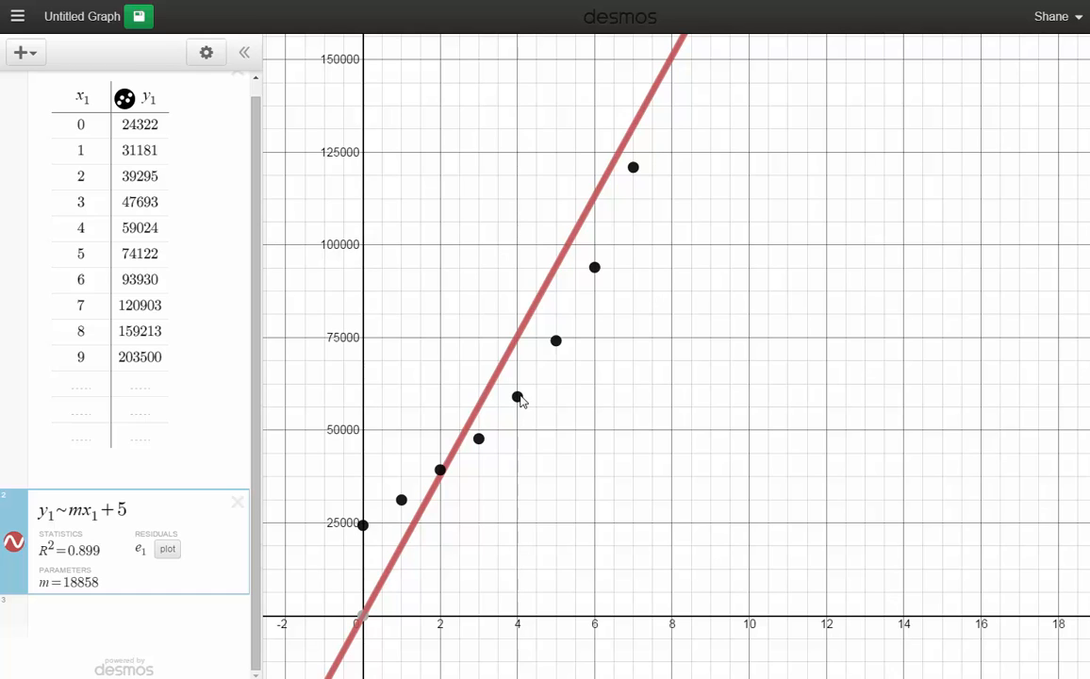
left_click_drag(518, 348, 519, 341)
left_click(478, 424)
left_click_drag(564, 486, 540, 467)
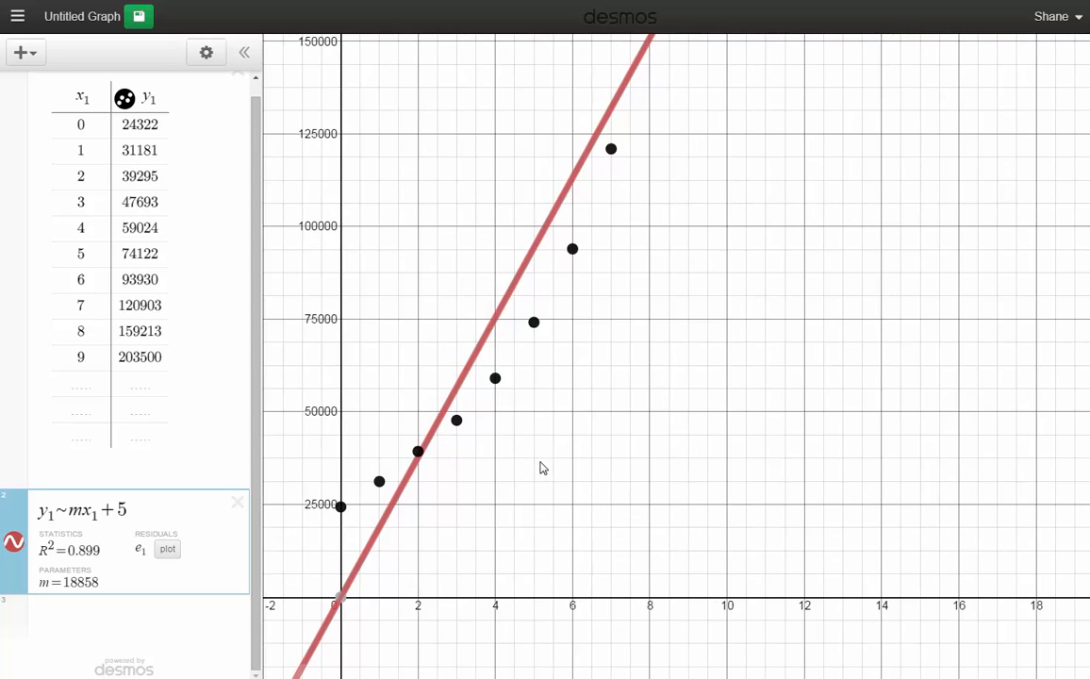
left_click(166, 550)
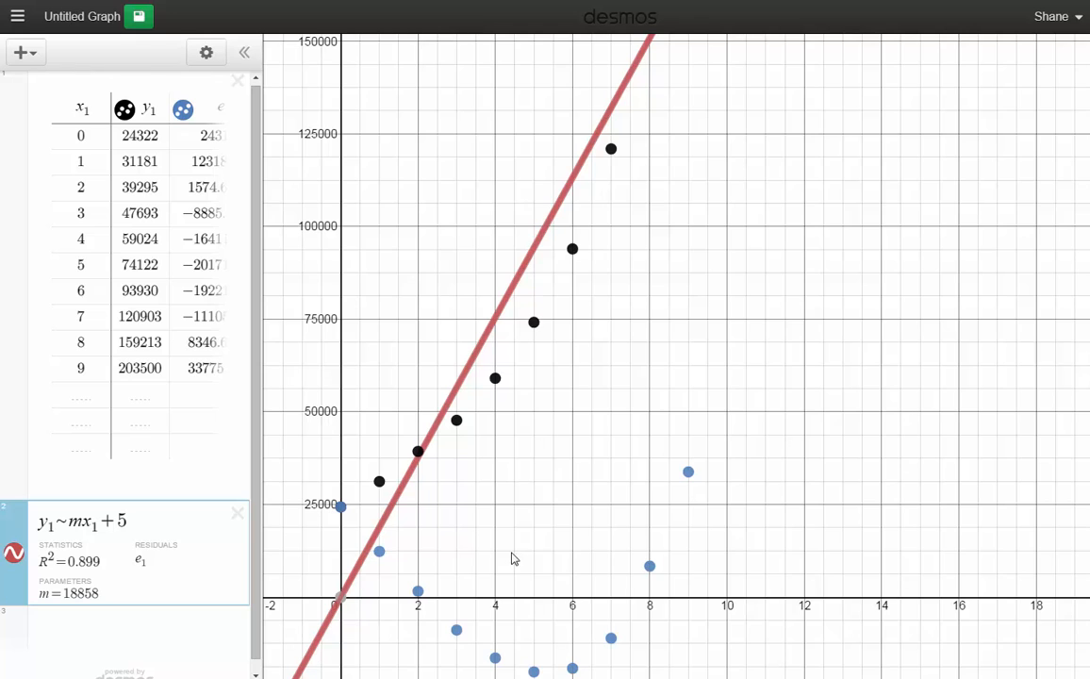
left_click_drag(512, 559, 511, 462)
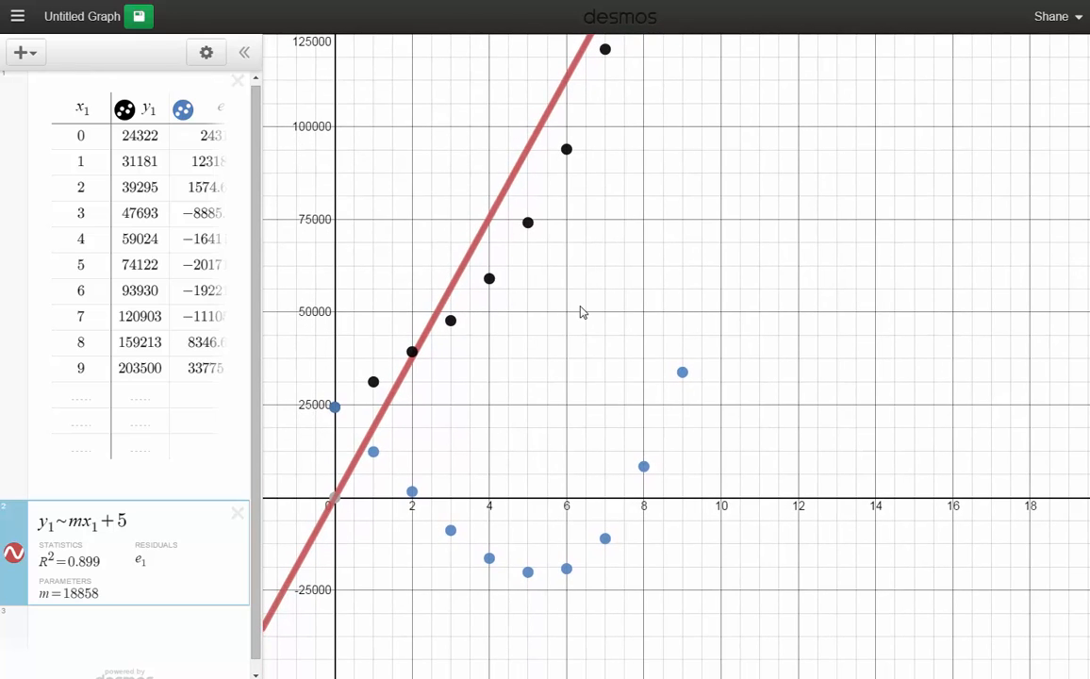
left_click_drag(581, 312, 580, 339)
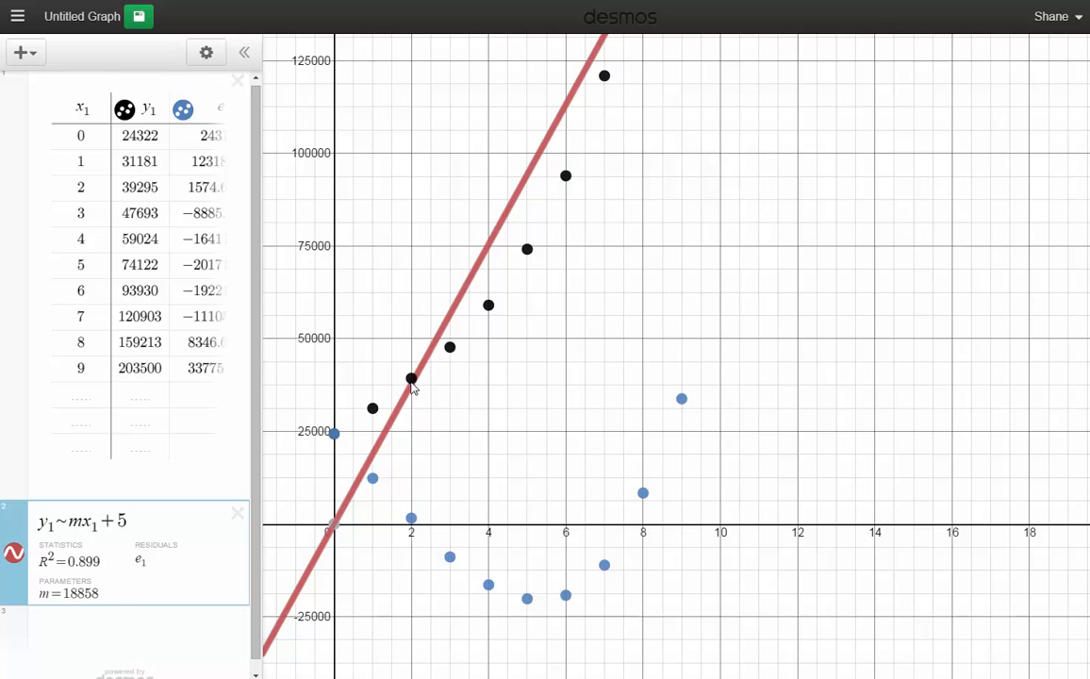
left_click(412, 520)
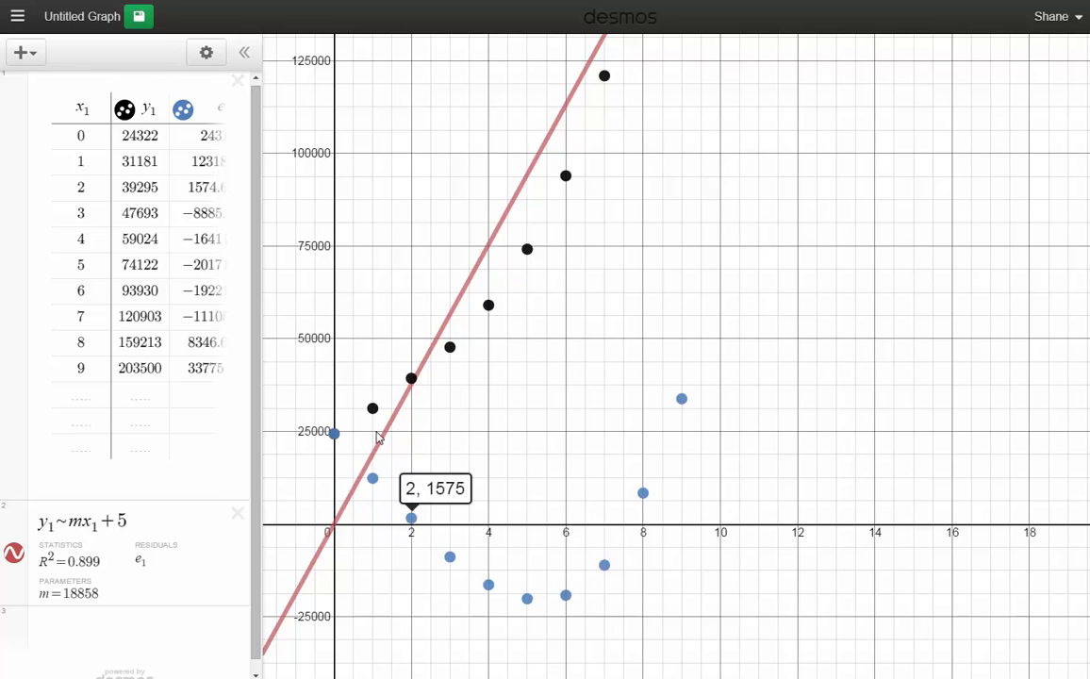
Hide the linear regression line and the residual points on the graph, keeping the original data points shown
left_click_drag(544, 370, 539, 408)
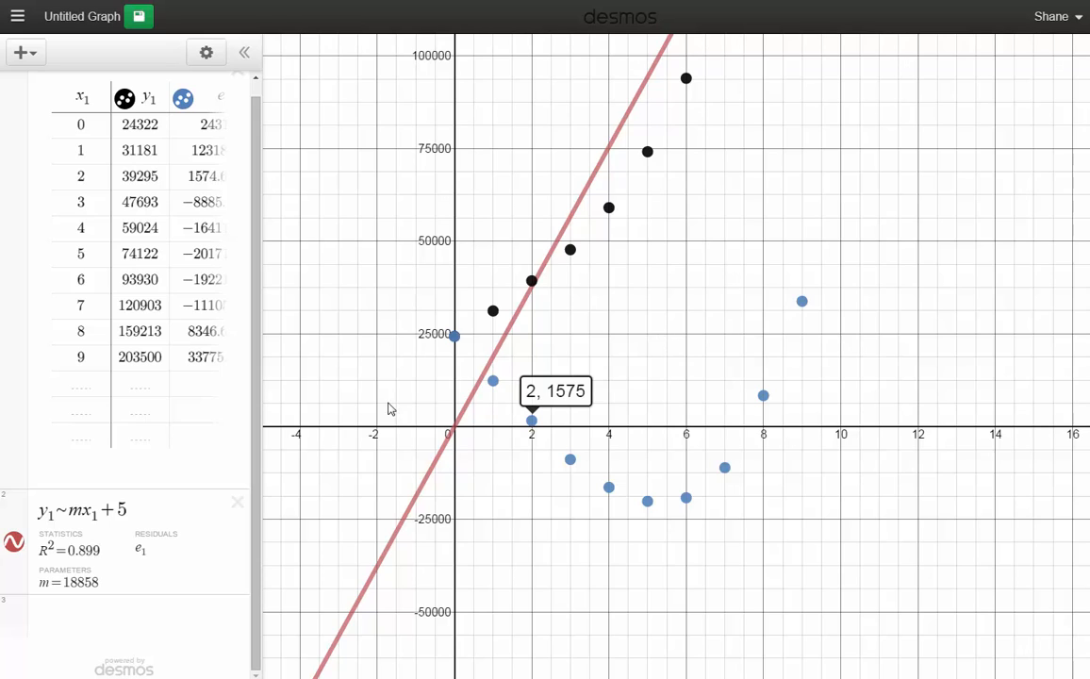
left_click(14, 543)
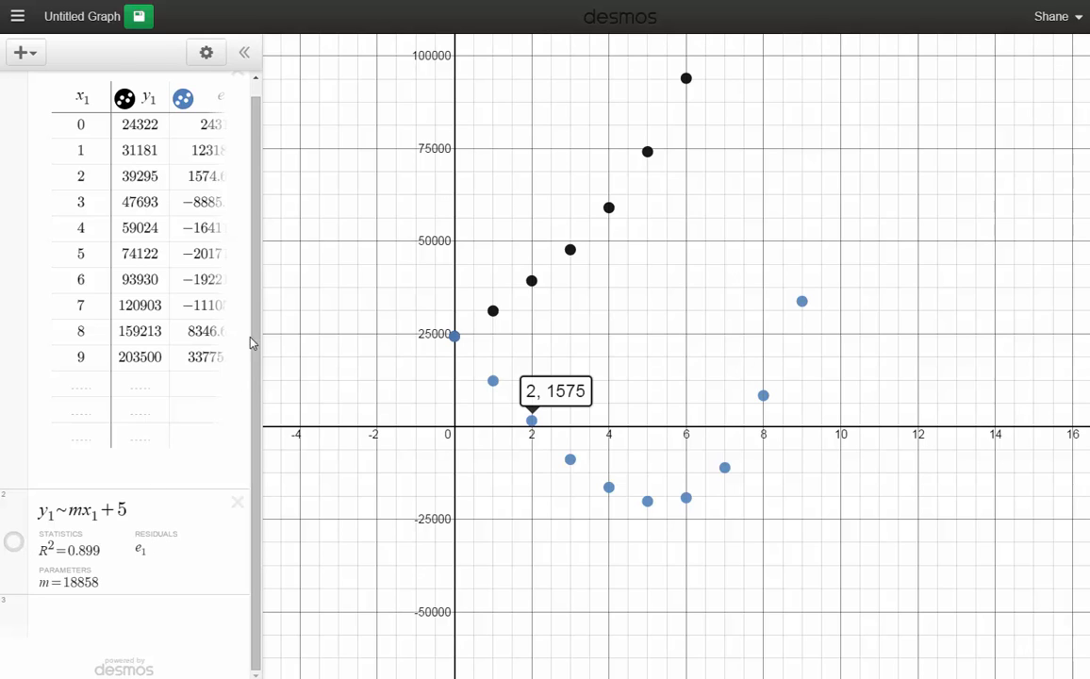
scroll(204, 157, "up", 1)
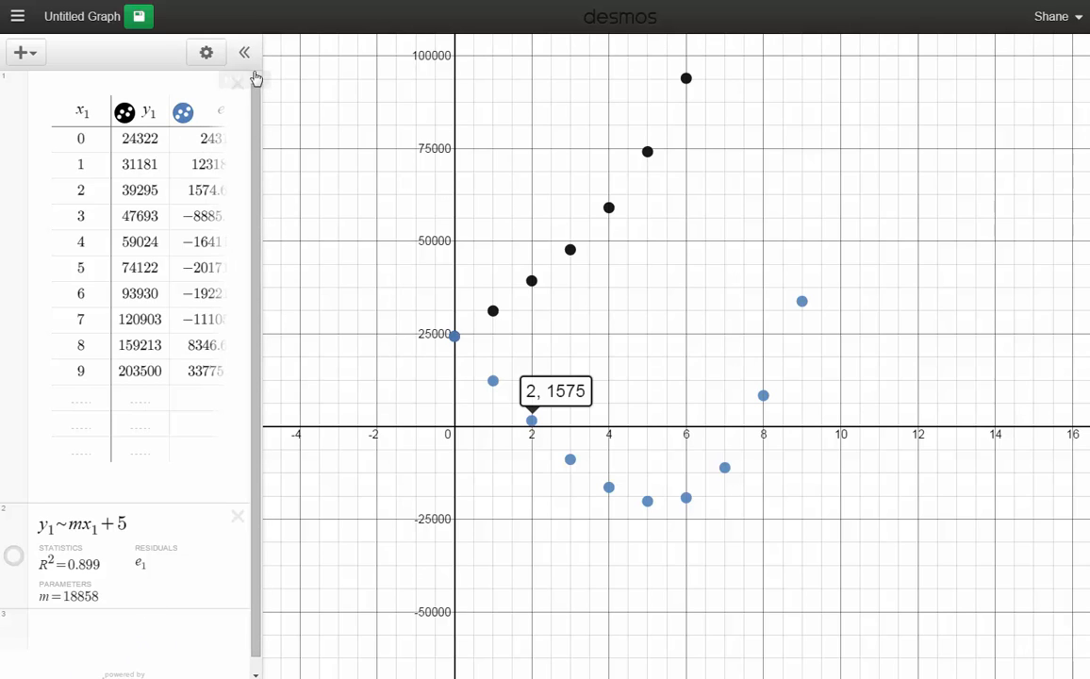
left_click(183, 114)
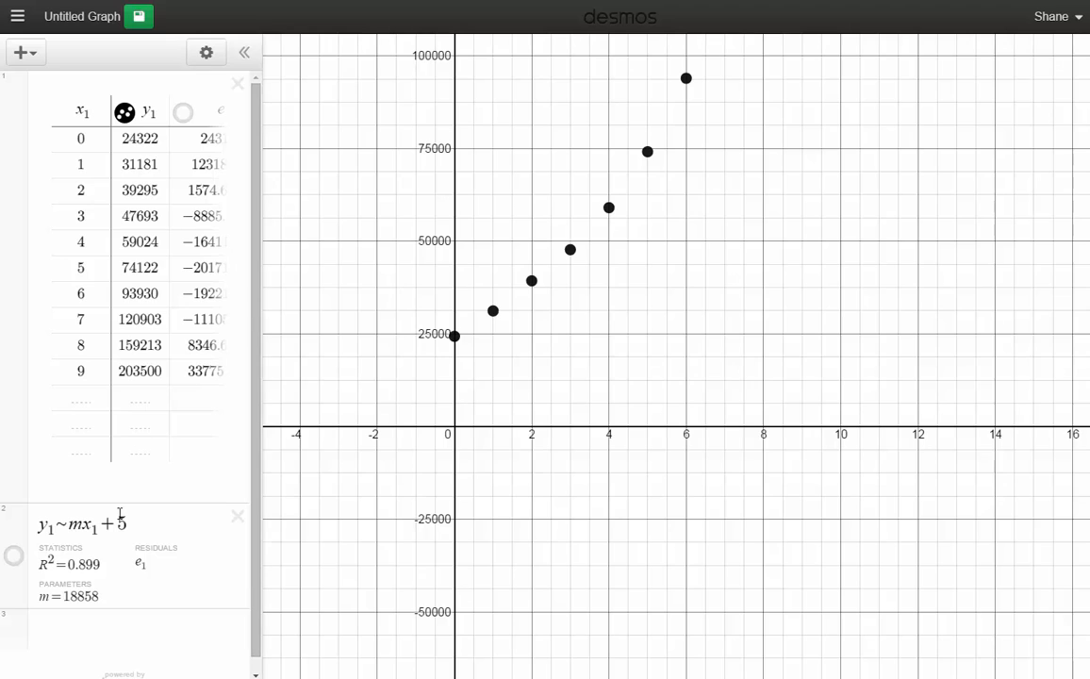
Enter the quadratic regression y_1~ax_1^2+bx_1+c in the empty expression line below the linear regression
scroll(58, 631, "down", 1)
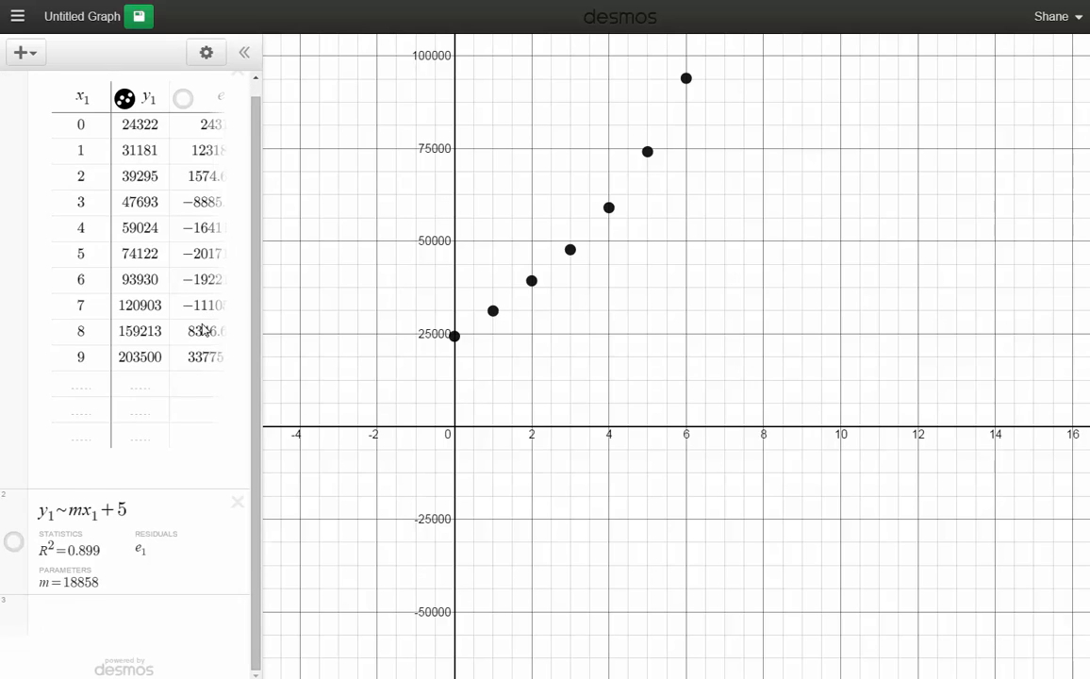
left_click(67, 615)
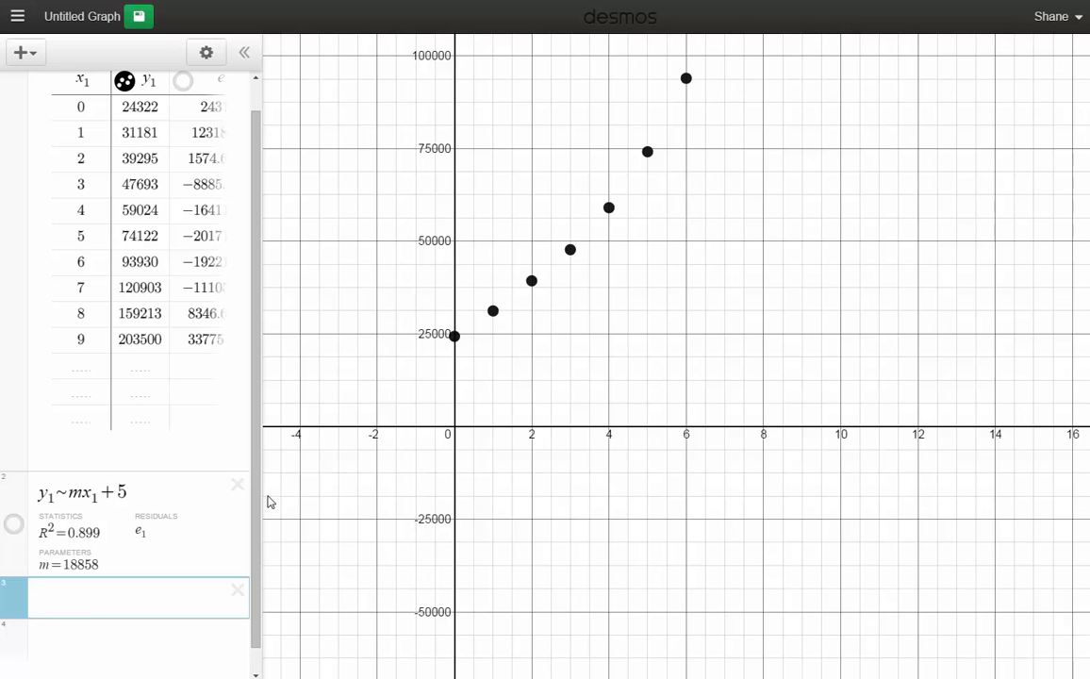
left_click_drag(539, 361, 530, 486)
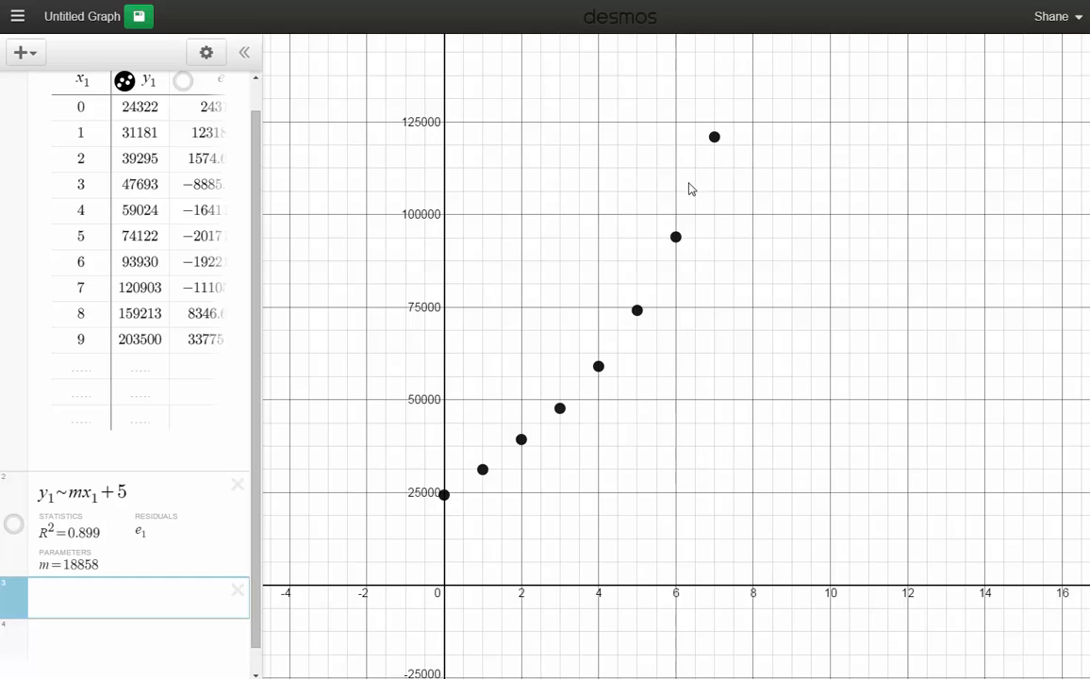
left_click_drag(383, 410, 428, 182)
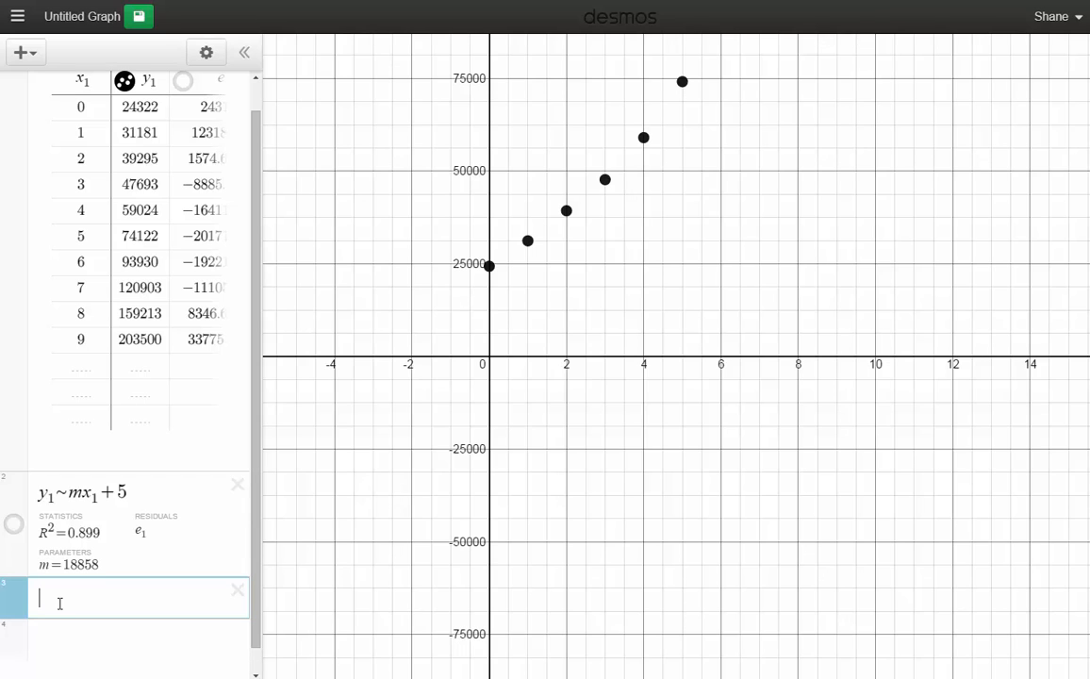
type("y1")
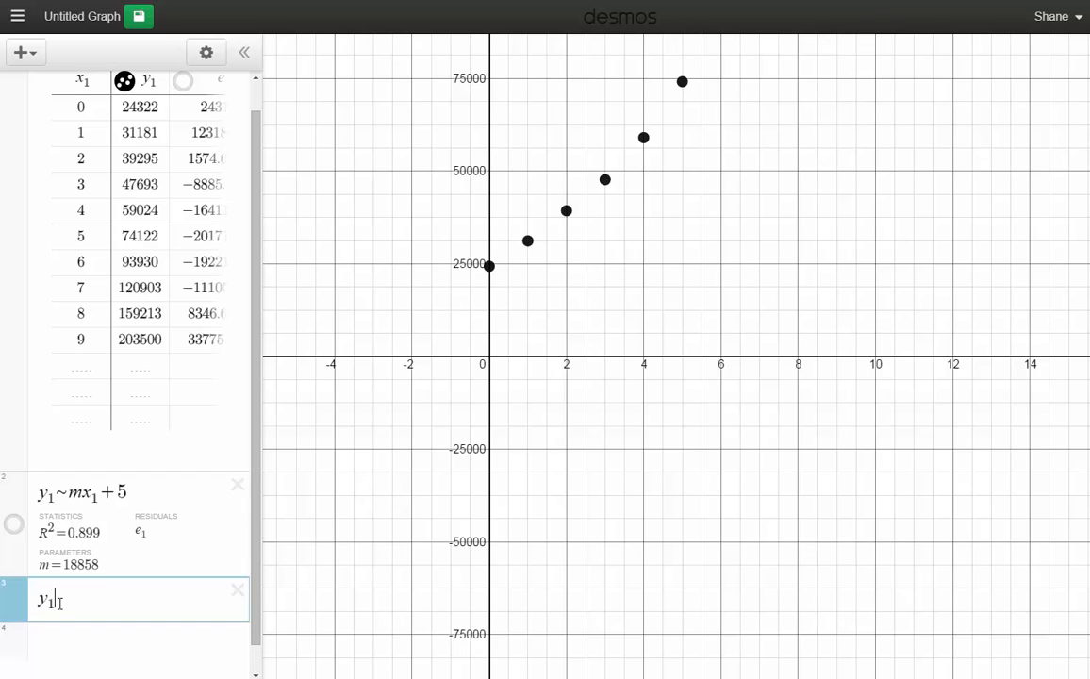
type("~a")
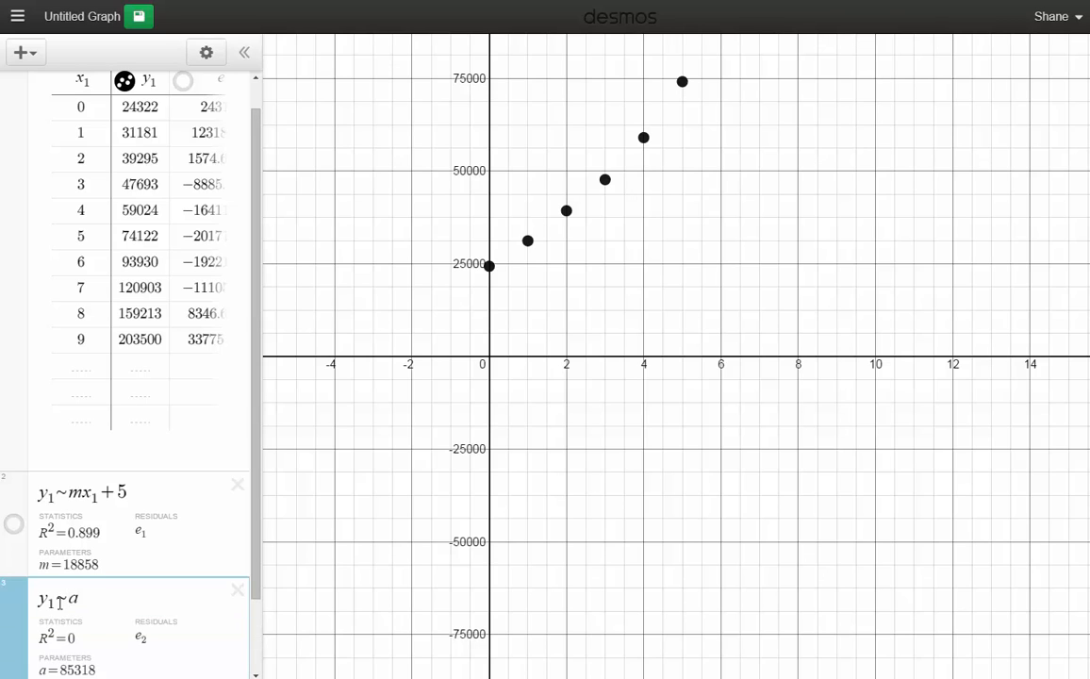
type("x1")
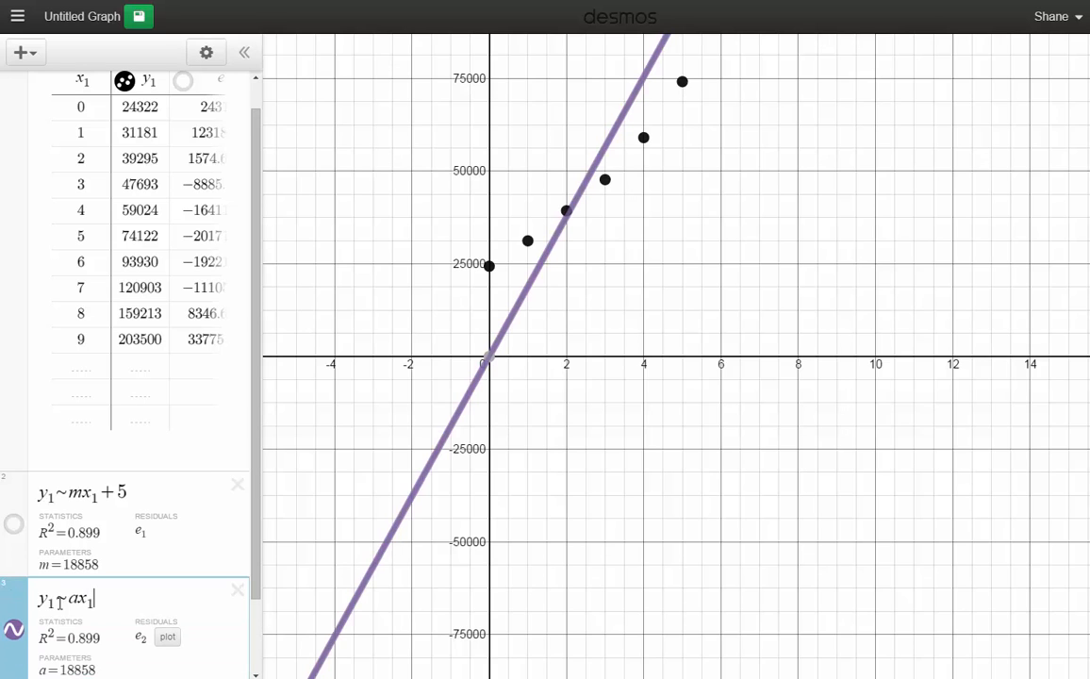
type("^2")
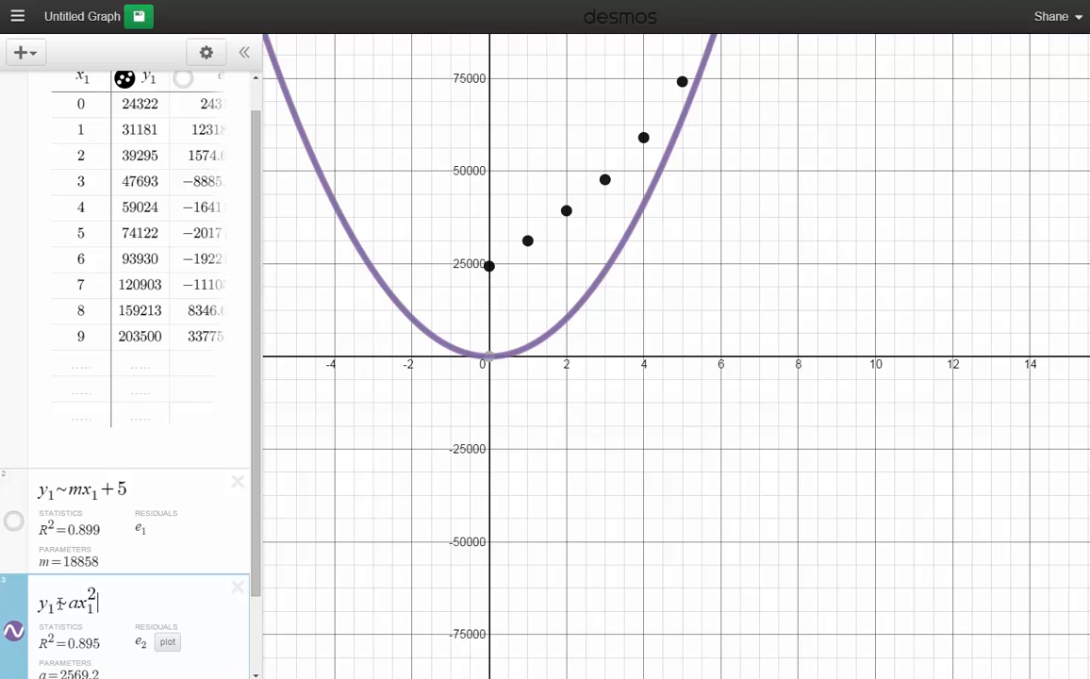
key("Right")
type("+bx")
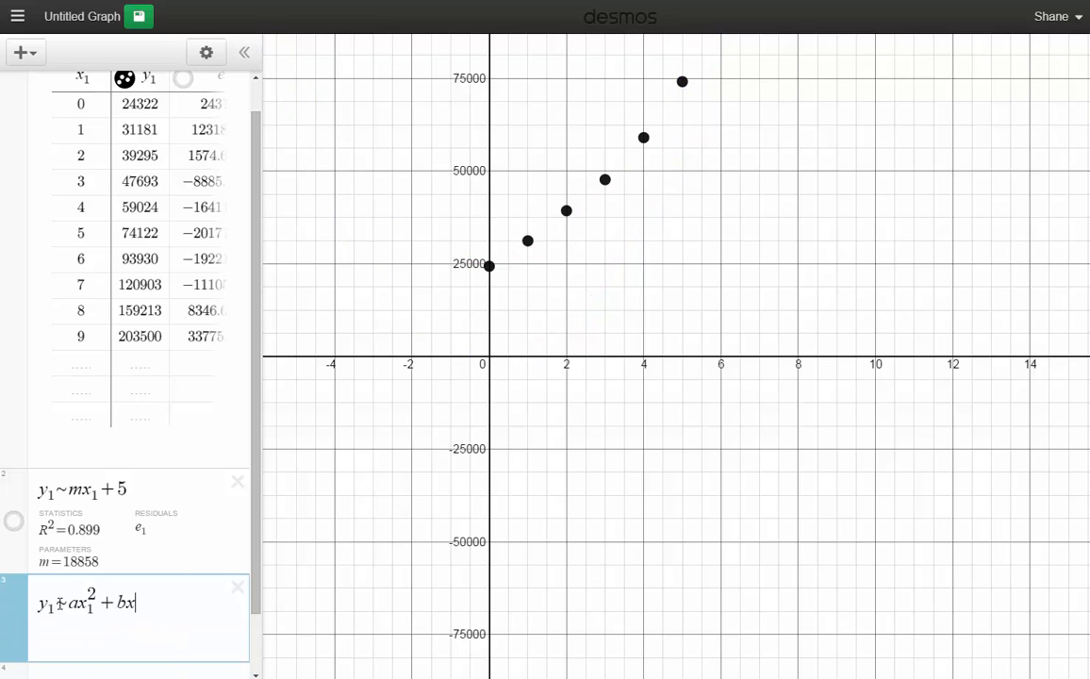
type("1")
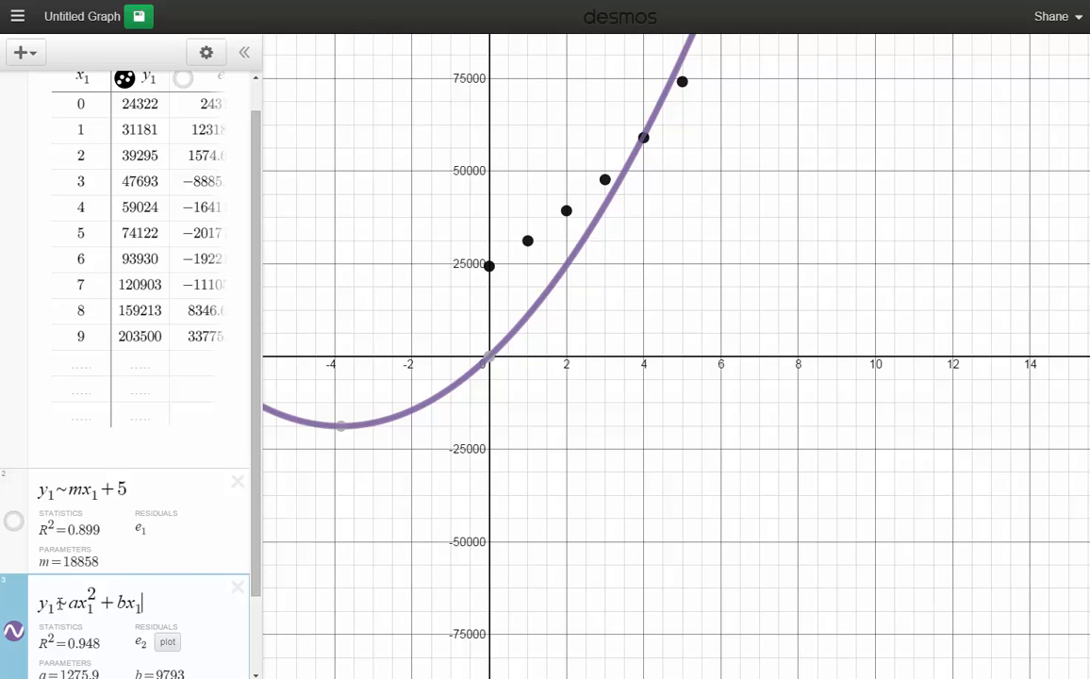
type("+c")
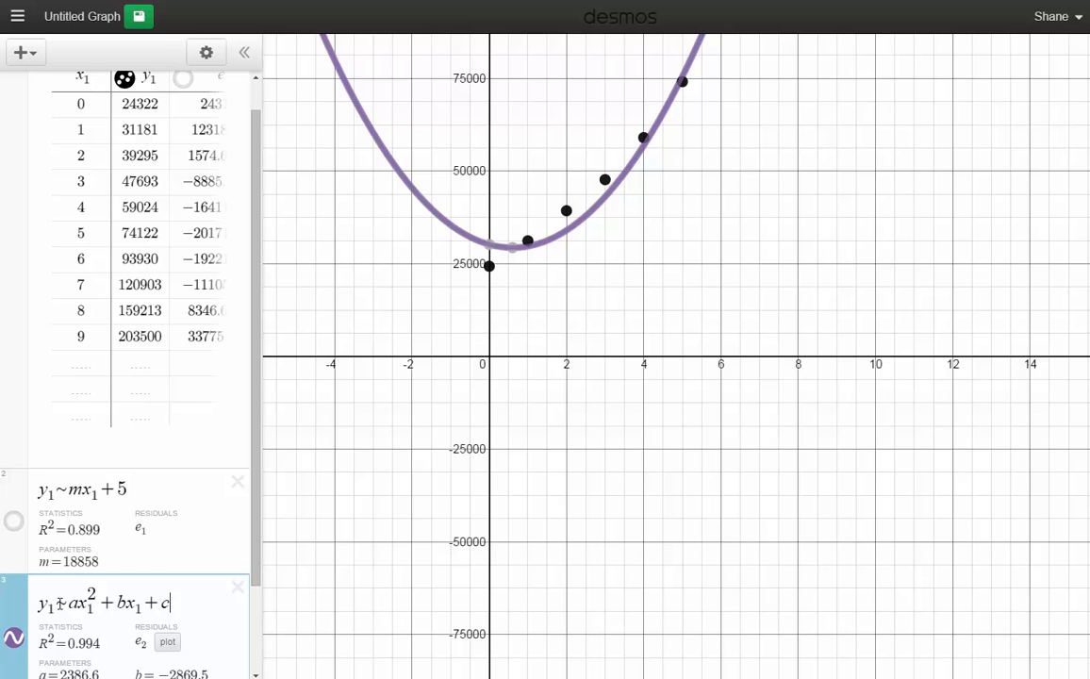
Plot the residuals of the quadratic regression and inspect them together with the fitted curve and data points
left_click_drag(258, 496, 261, 595)
left_click_drag(590, 307, 587, 601)
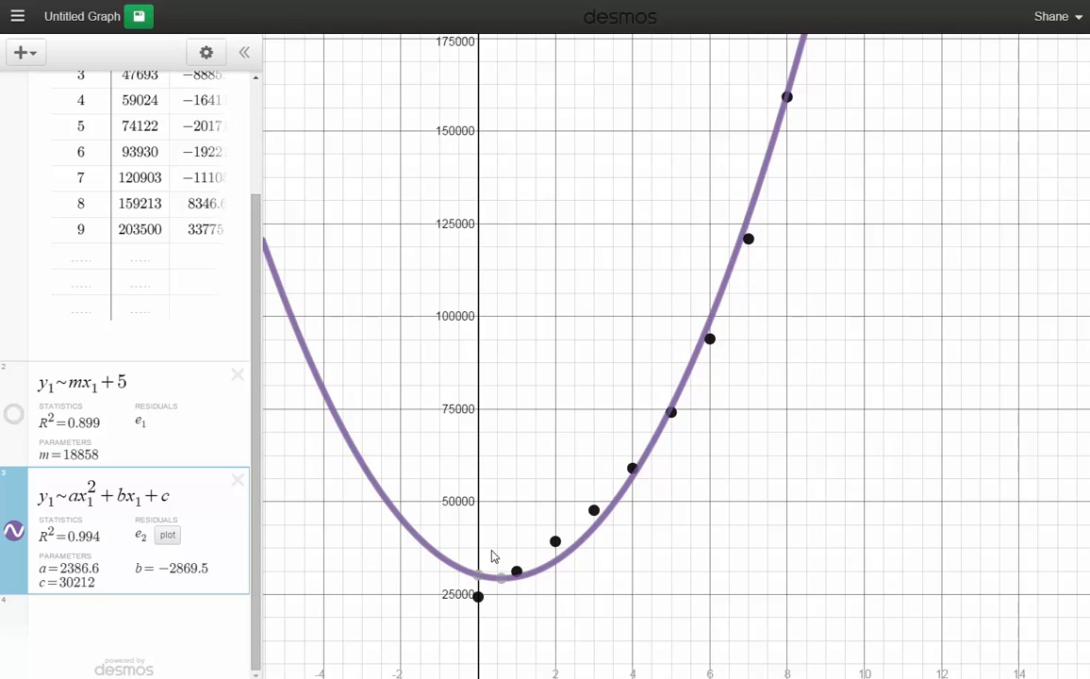
left_click_drag(688, 534, 699, 334)
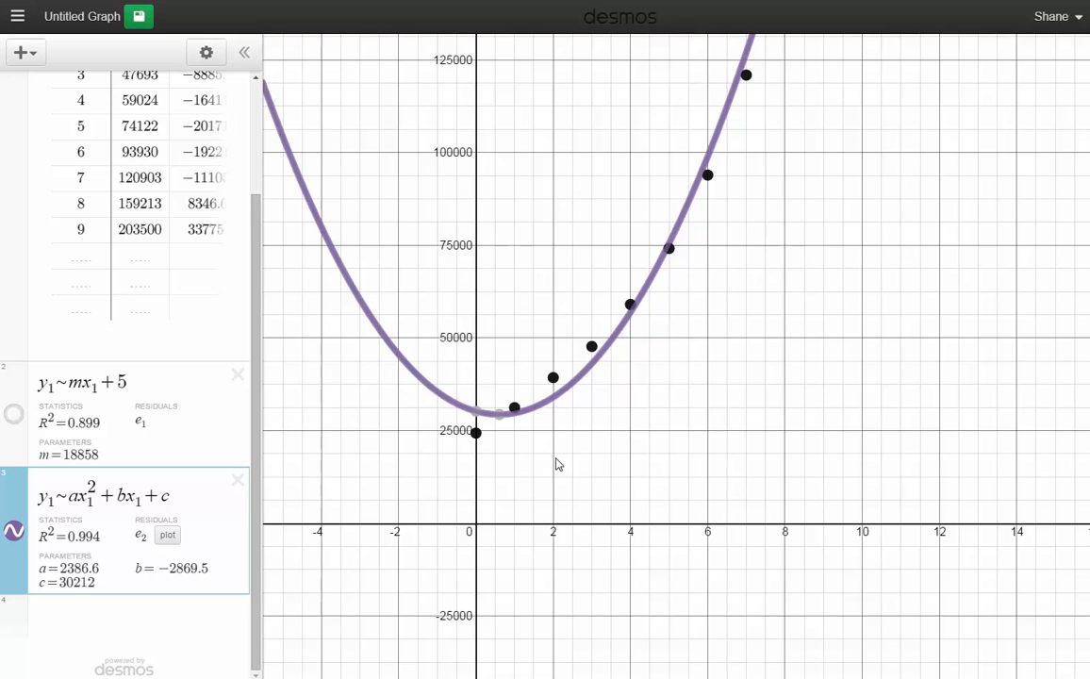
left_click_drag(558, 463, 512, 371)
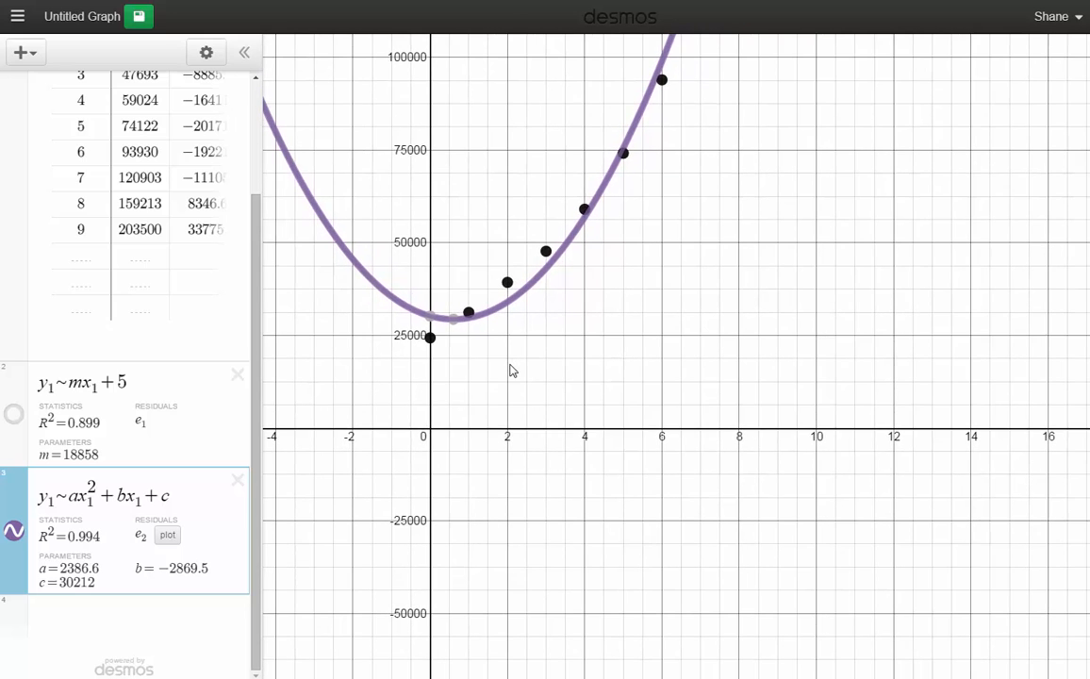
left_click(167, 536)
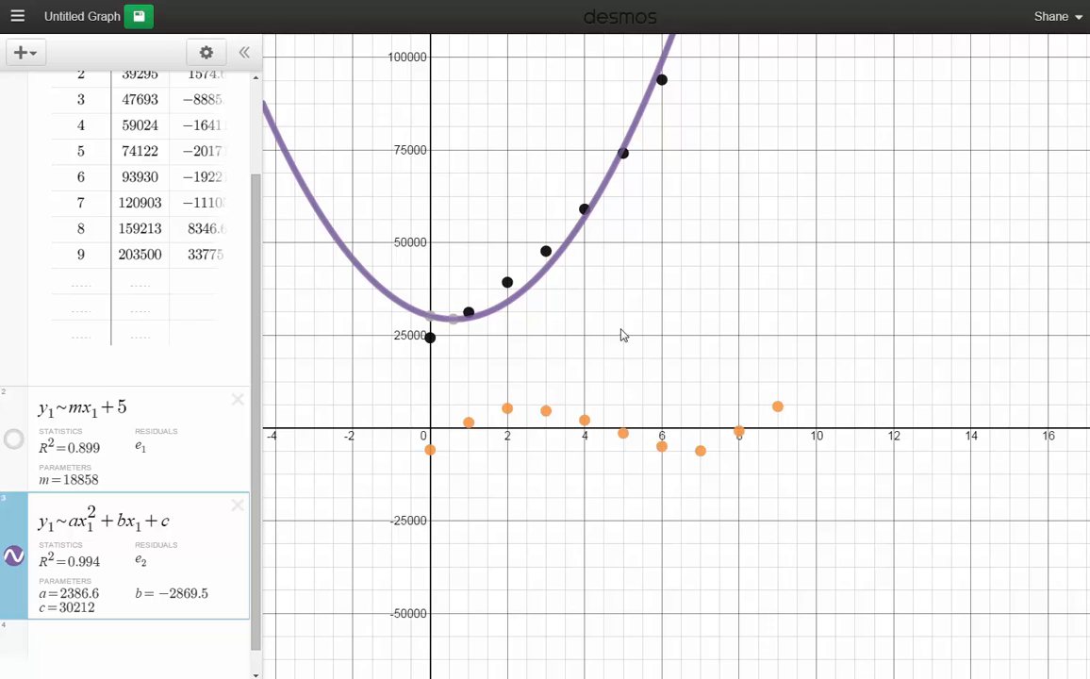
left_click_drag(624, 335, 603, 441)
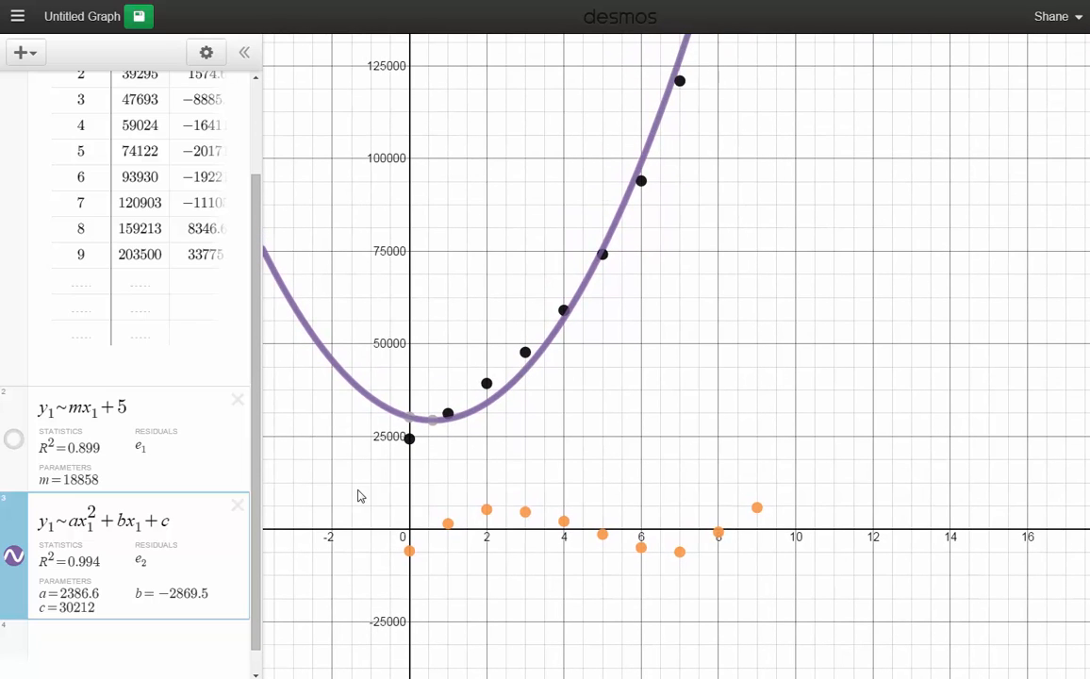
left_click_drag(589, 425, 645, 358)
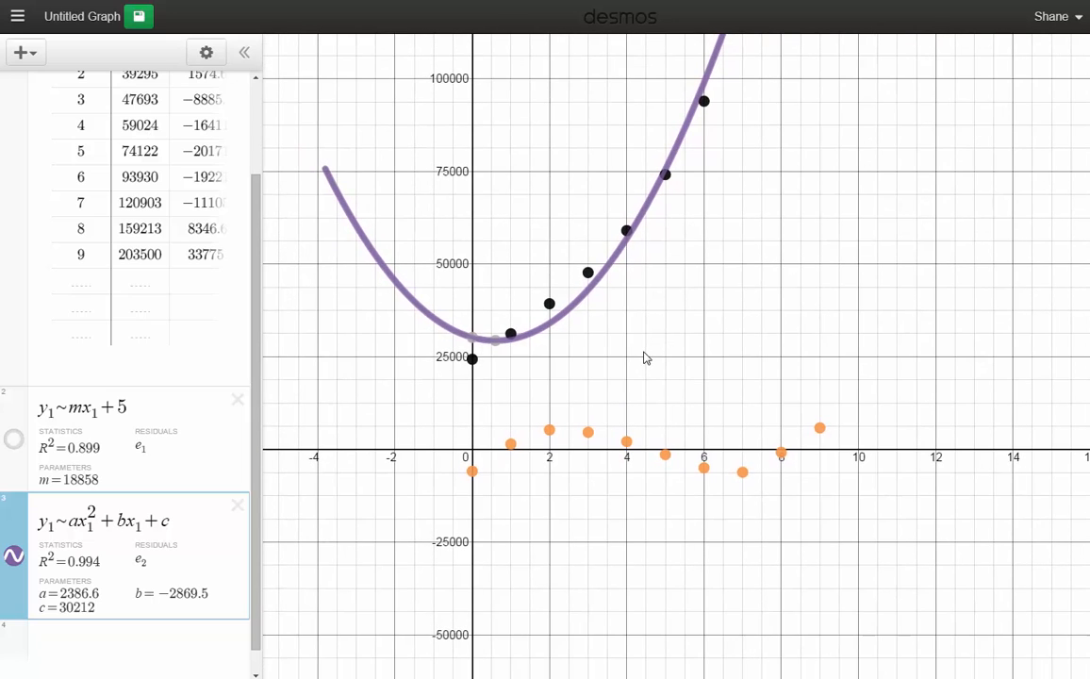
Replace the constant 5 in the linear regression with the parameter b, making it y_1~mx_1+b
scroll(257, 493, "down", 1)
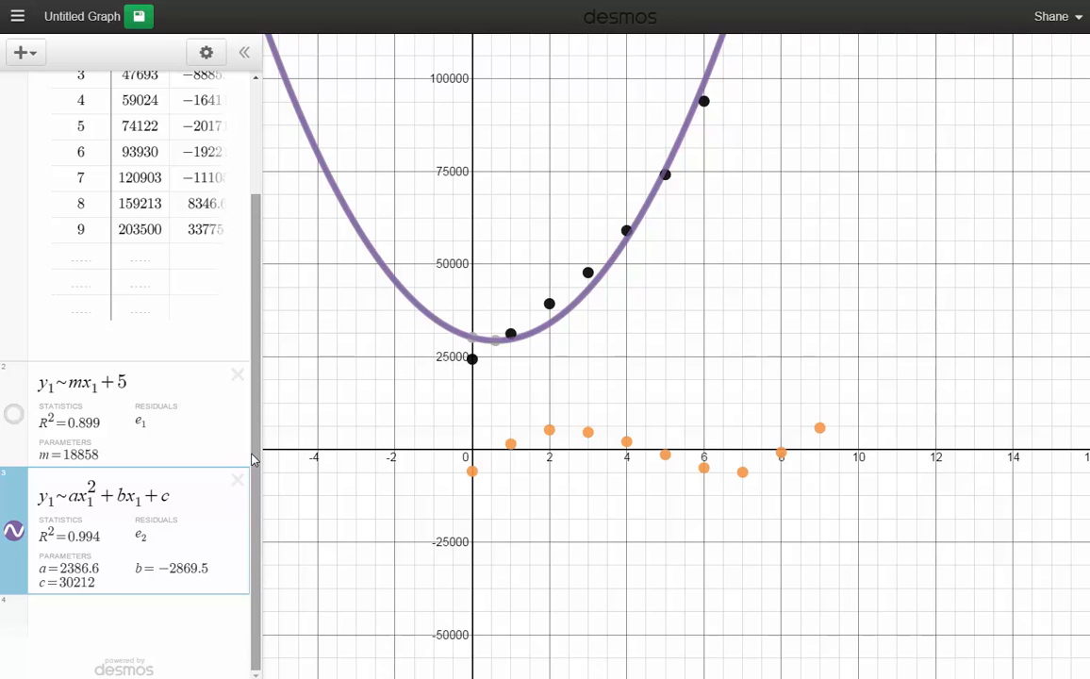
scroll(94, 489, "up", 1)
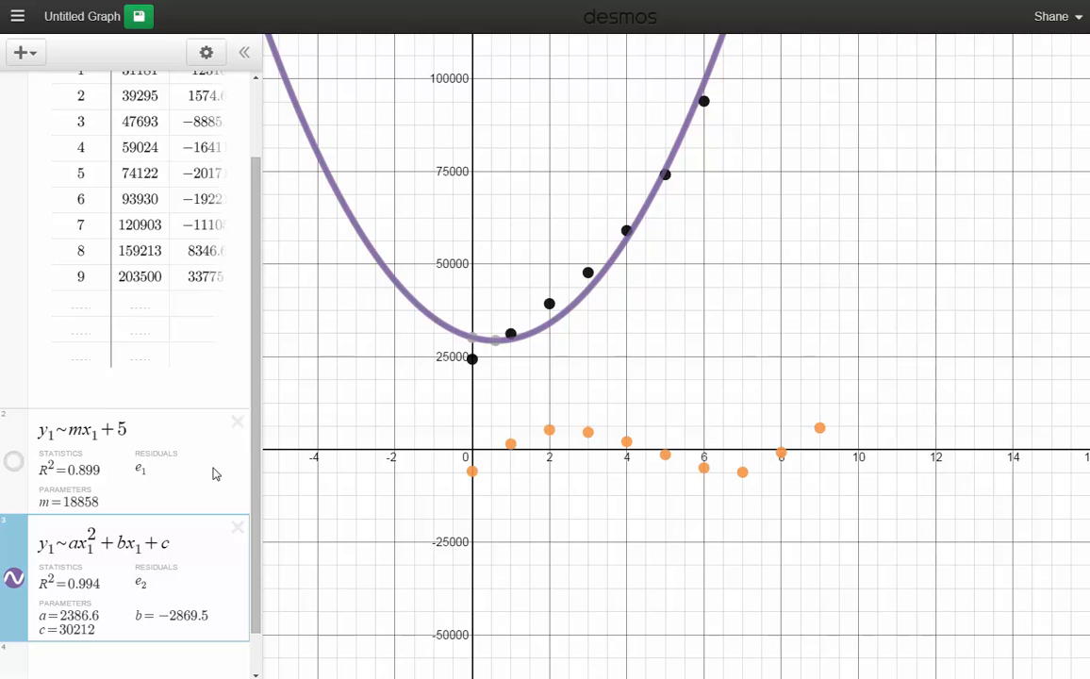
left_click(130, 429)
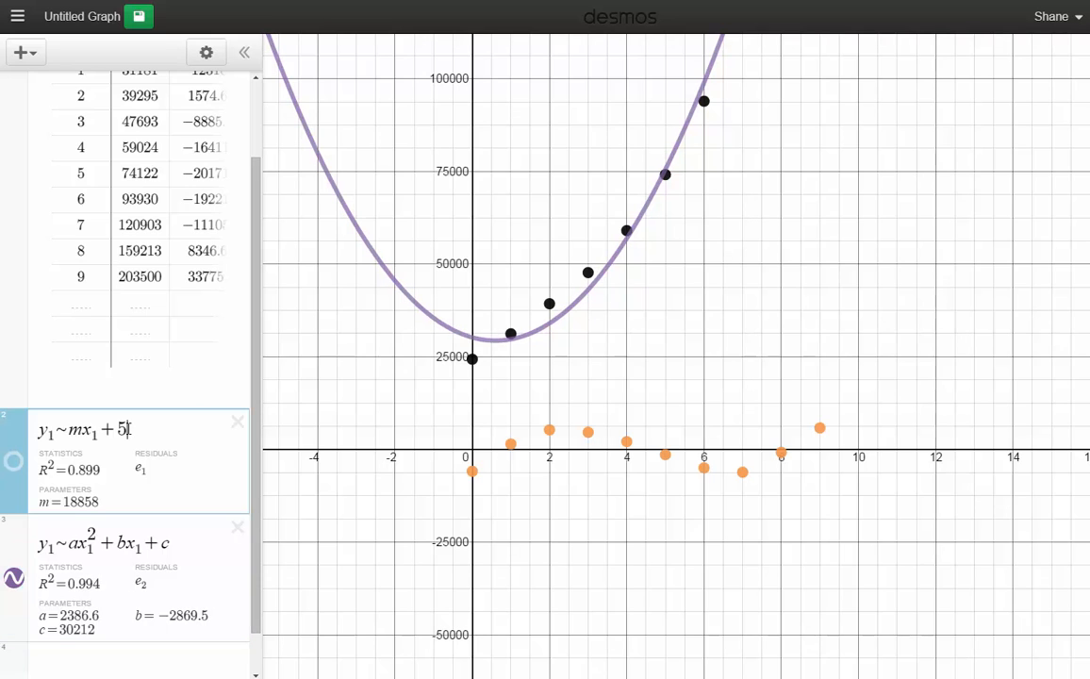
key("BackSpace")
type("b")
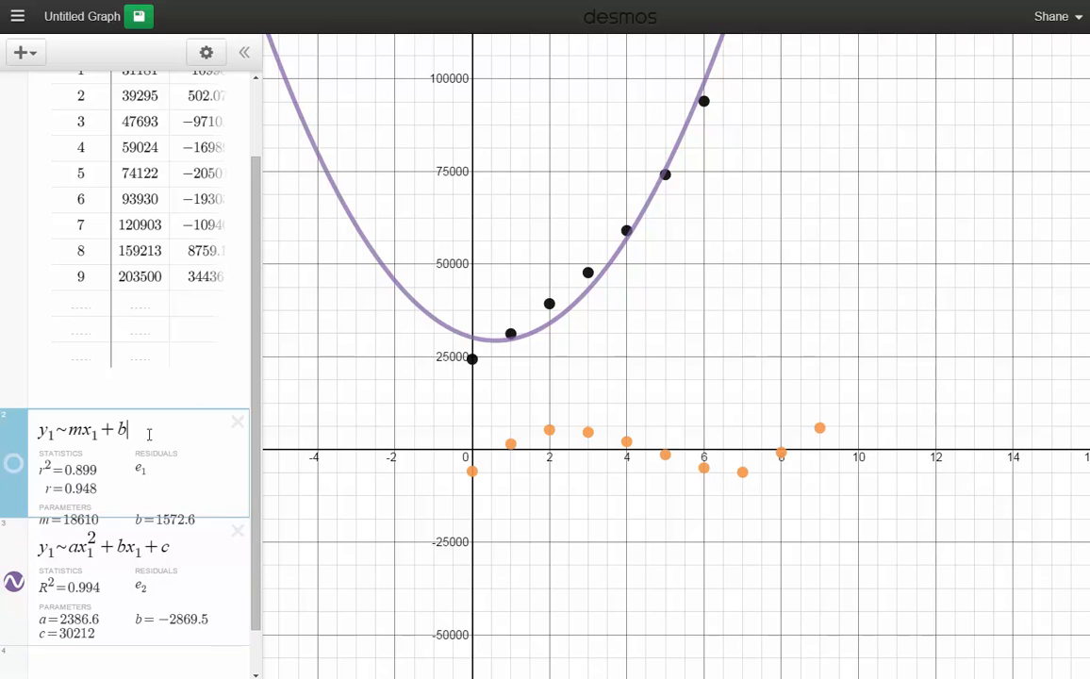
Show the linear regression line on the graph and hide the quadratic regression curve
left_click(14, 469)
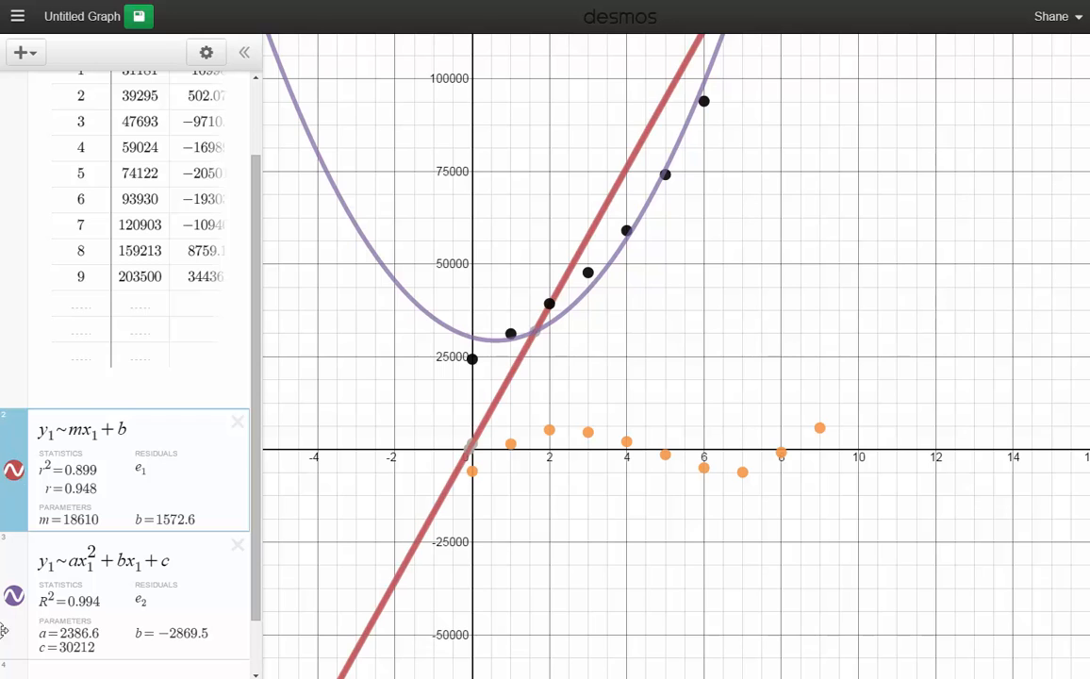
left_click(14, 597)
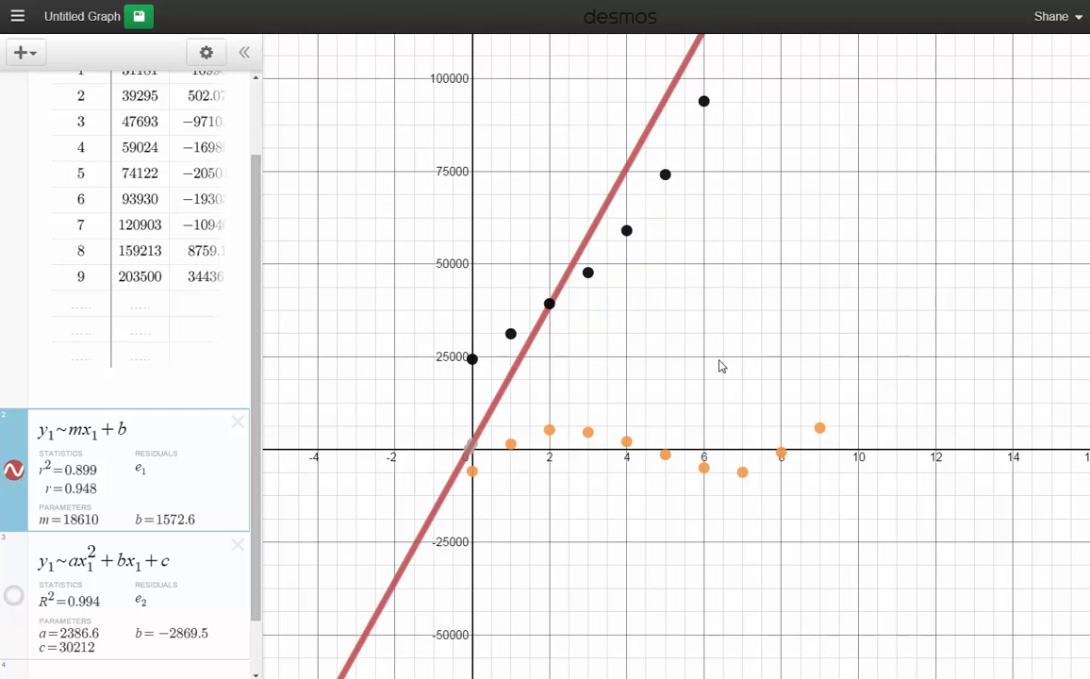
left_click_drag(722, 365, 740, 351)
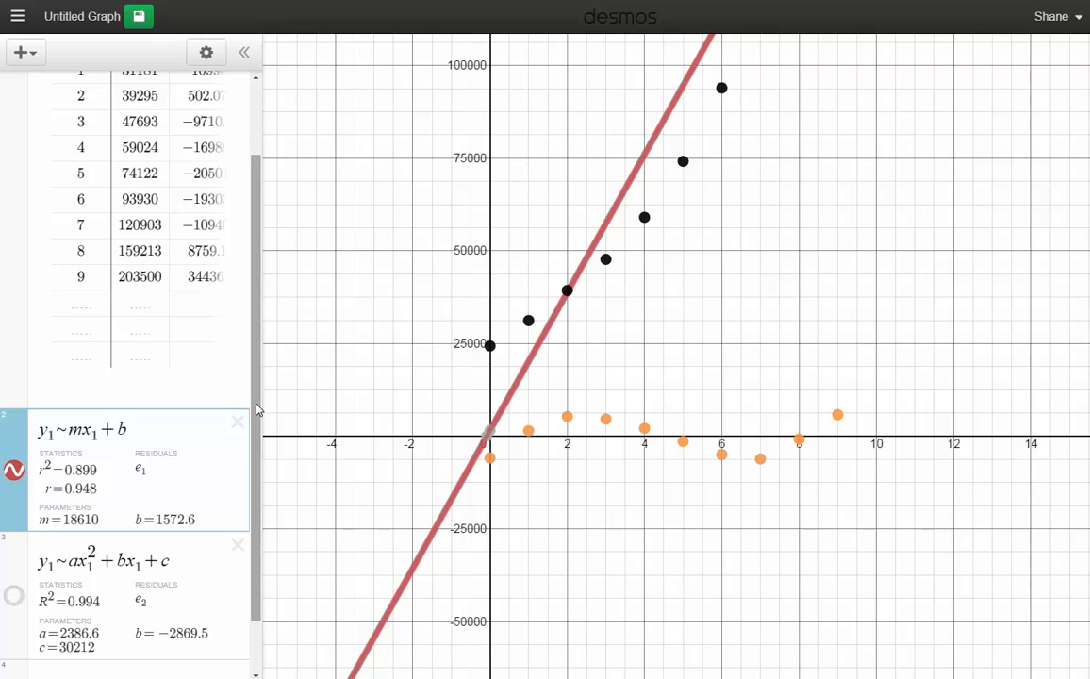
Hide the linear regression line and enter the cubic regression y_1~ax_1^3+bx_1^2+cx_1+d in the empty expression line below the quadratic one
scroll(39, 566, "down", 2)
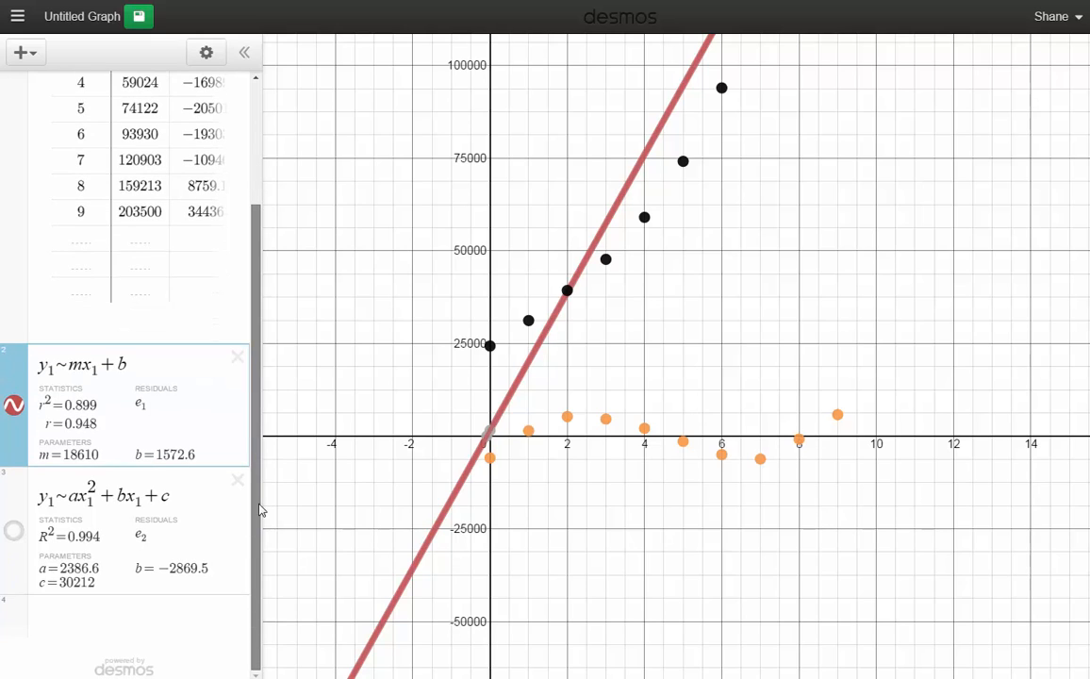
left_click(15, 404)
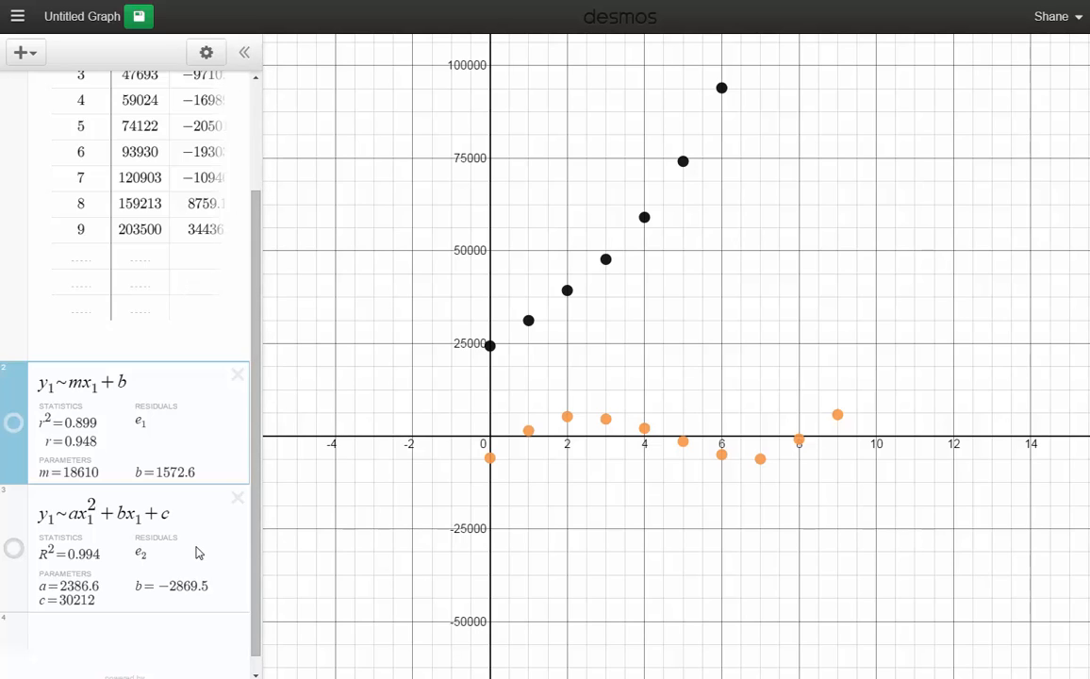
scroll(198, 553, "down", 1)
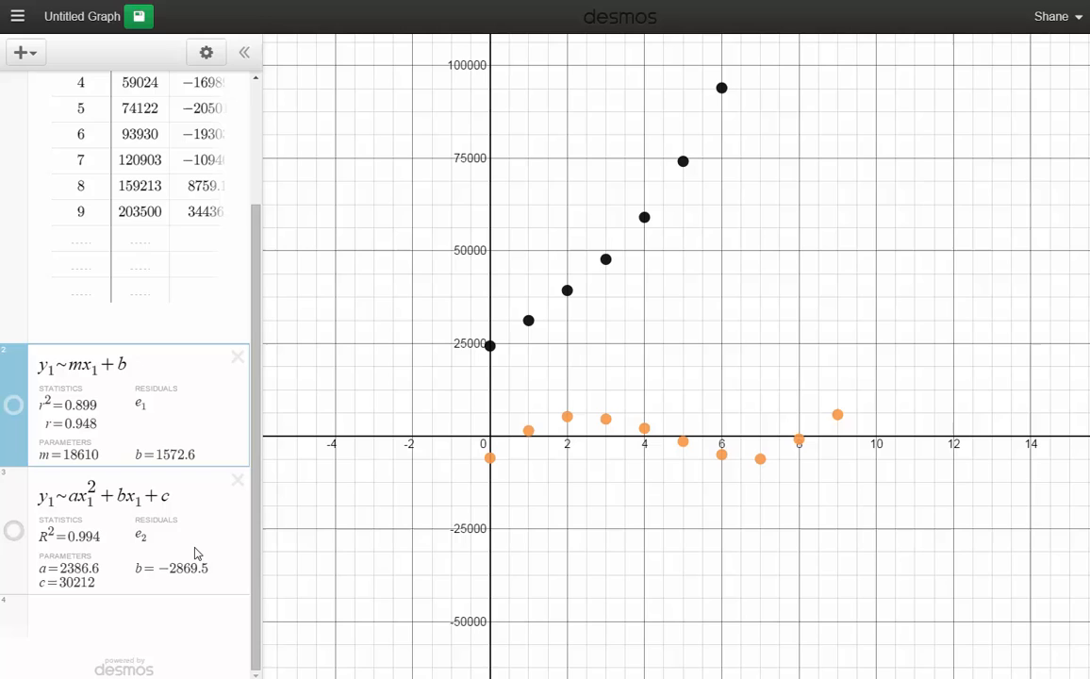
left_click(86, 615)
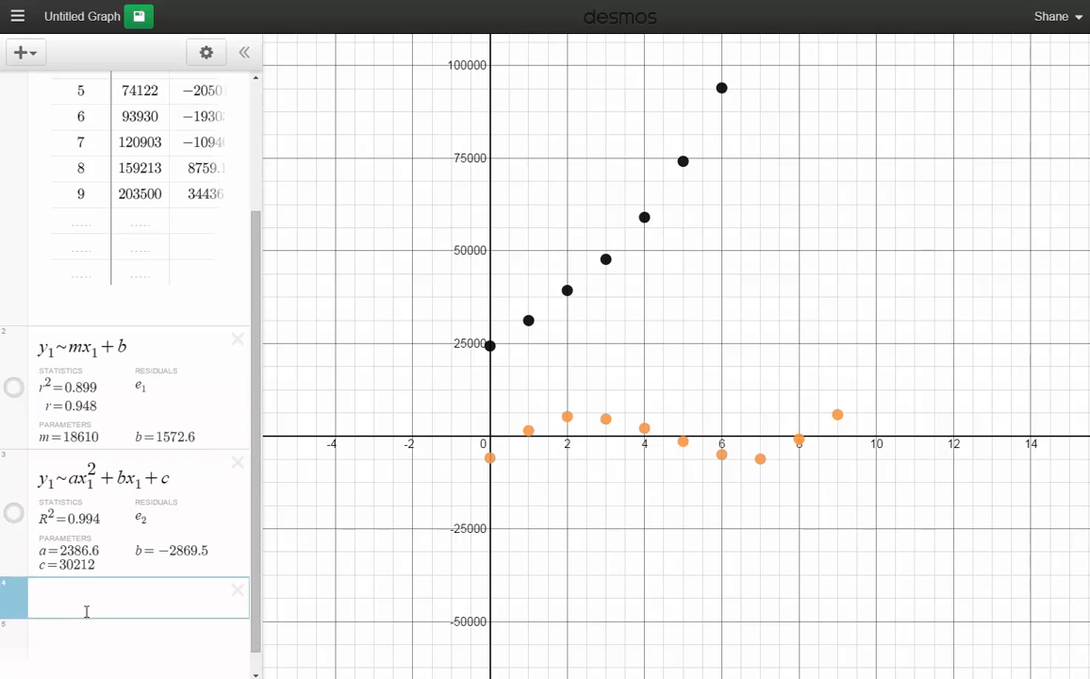
type("y1")
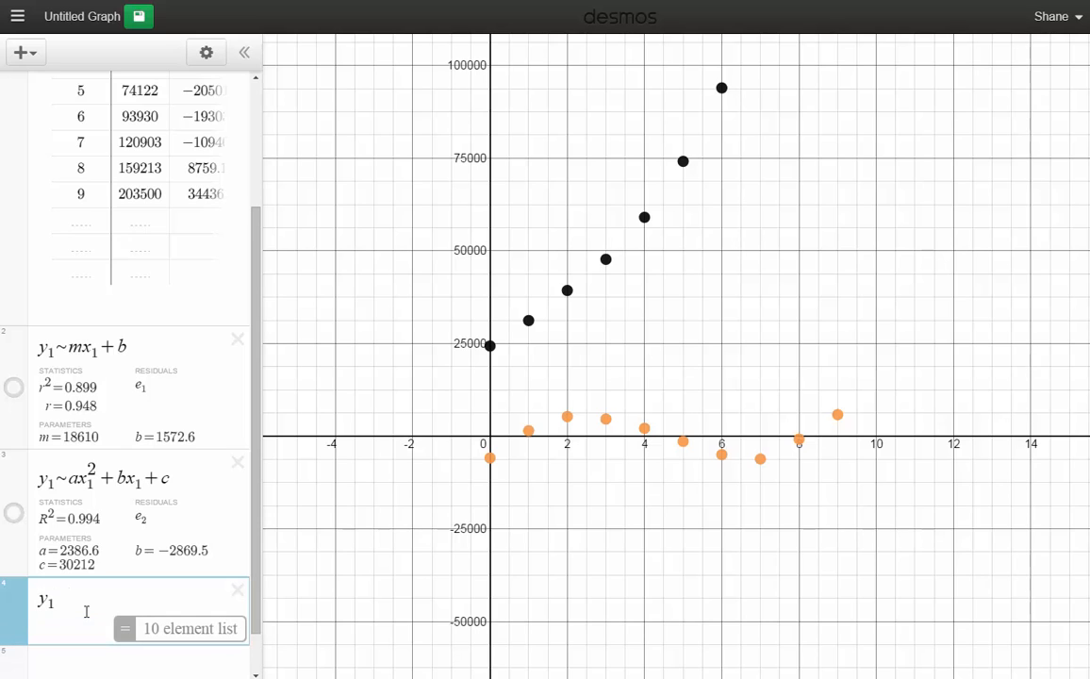
type("~ax1")
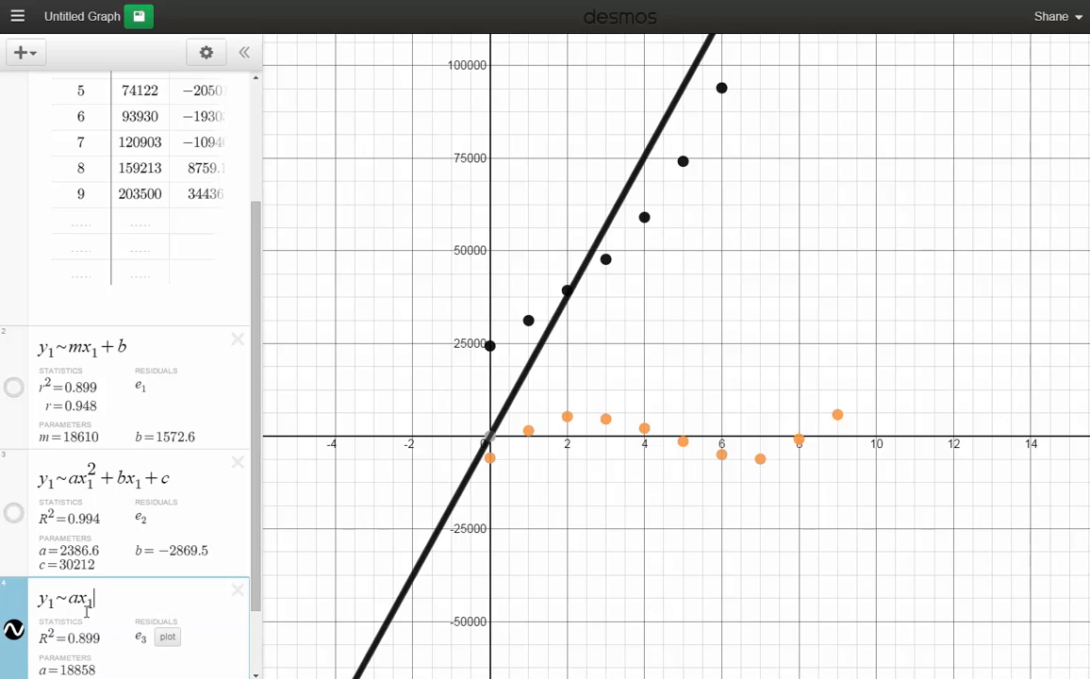
type("^3")
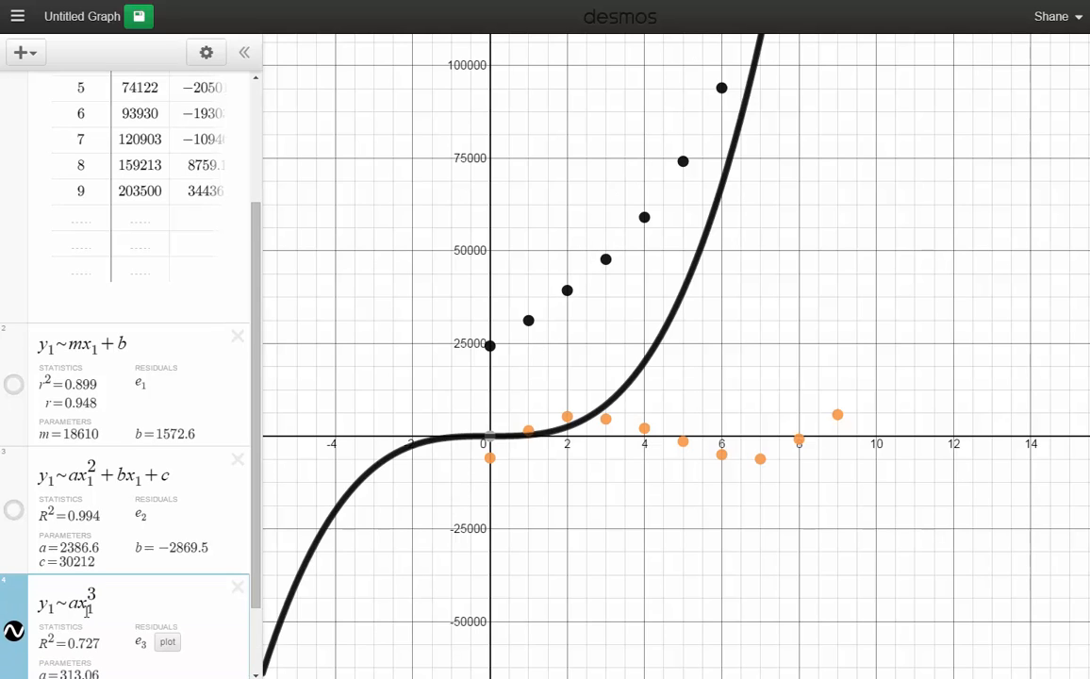
type("+bx1^2")
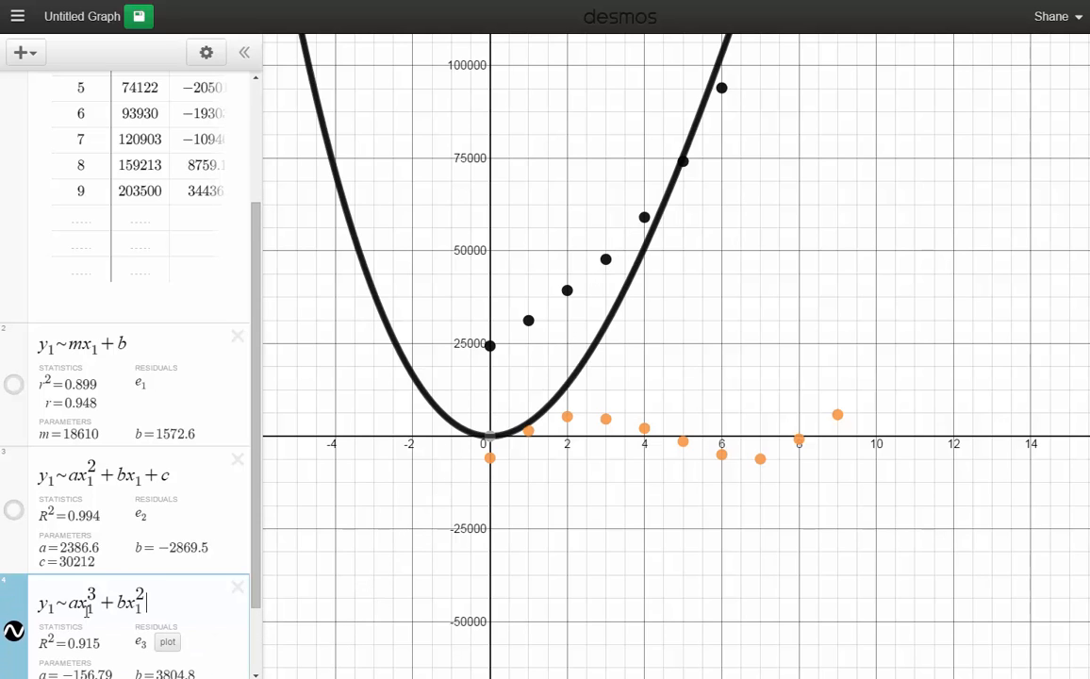
type("+cx_")
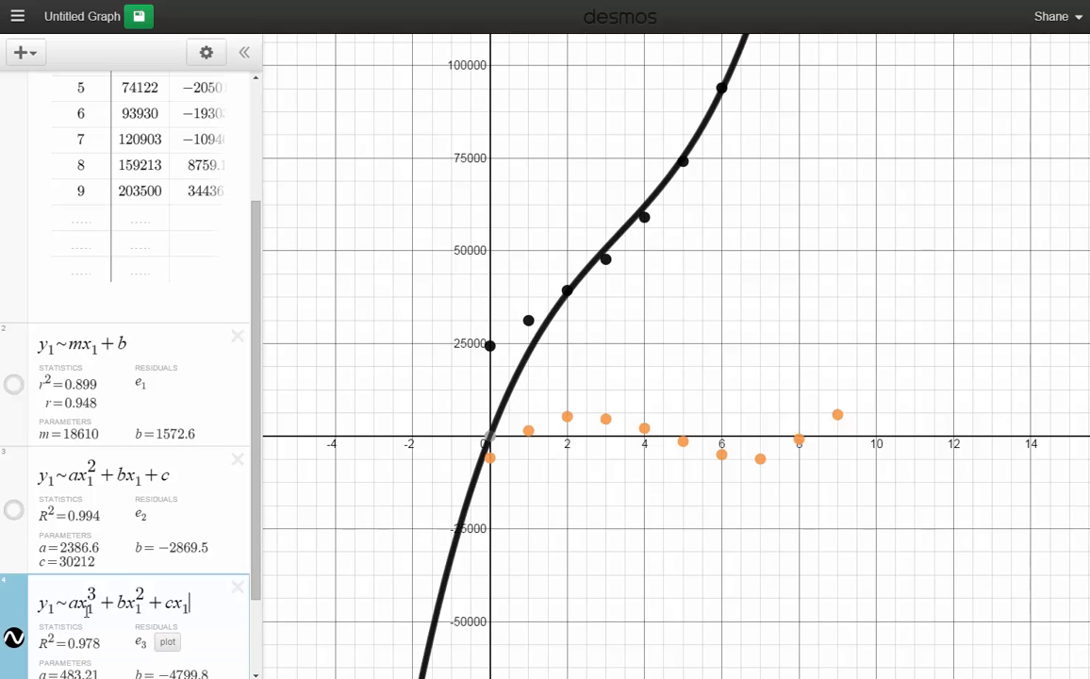
type("1+d")
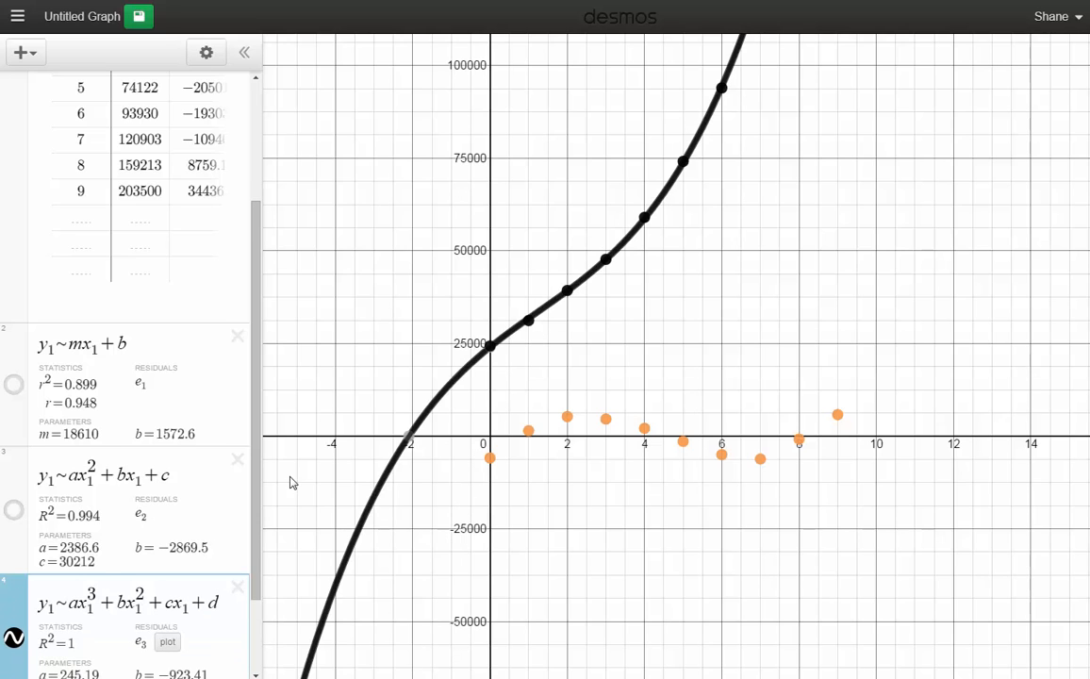
Plot the residuals of the cubic regression and compare them with the quadratic residuals along the x-axis
left_click_drag(754, 326, 653, 517)
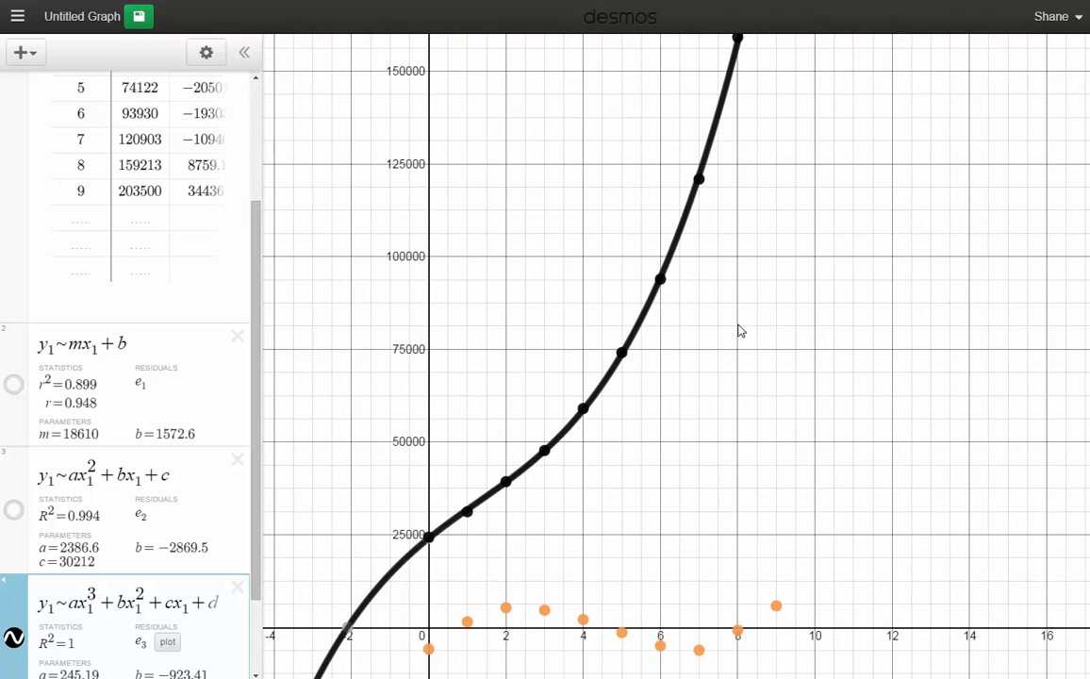
scroll(232, 486, "down", 2)
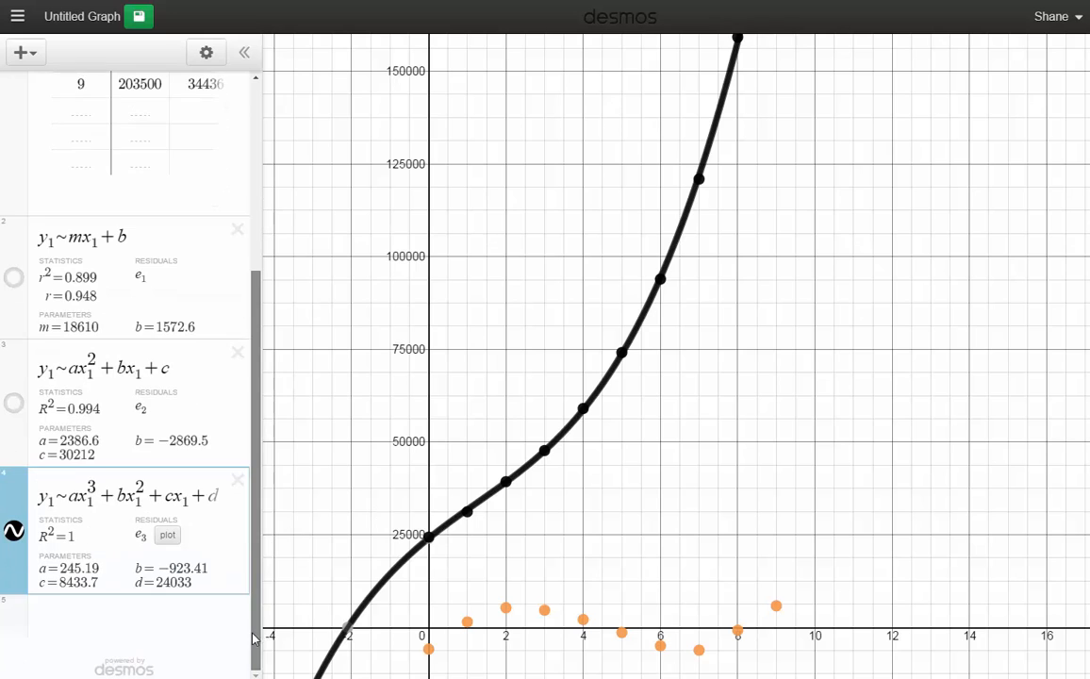
left_click(167, 534)
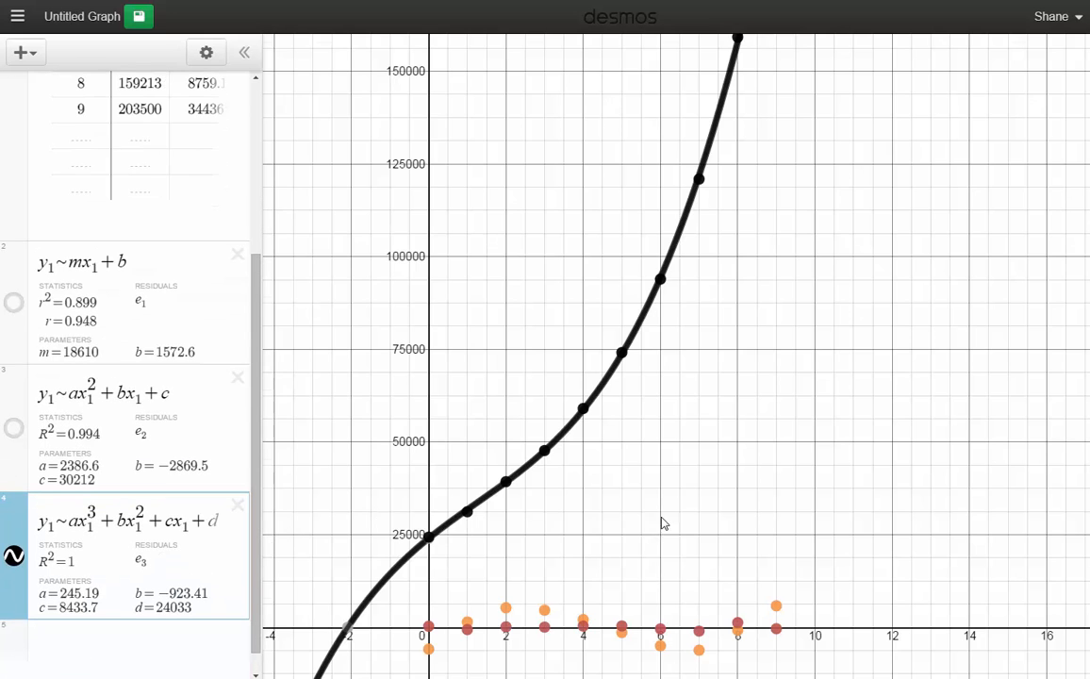
left_click_drag(662, 524, 674, 423)
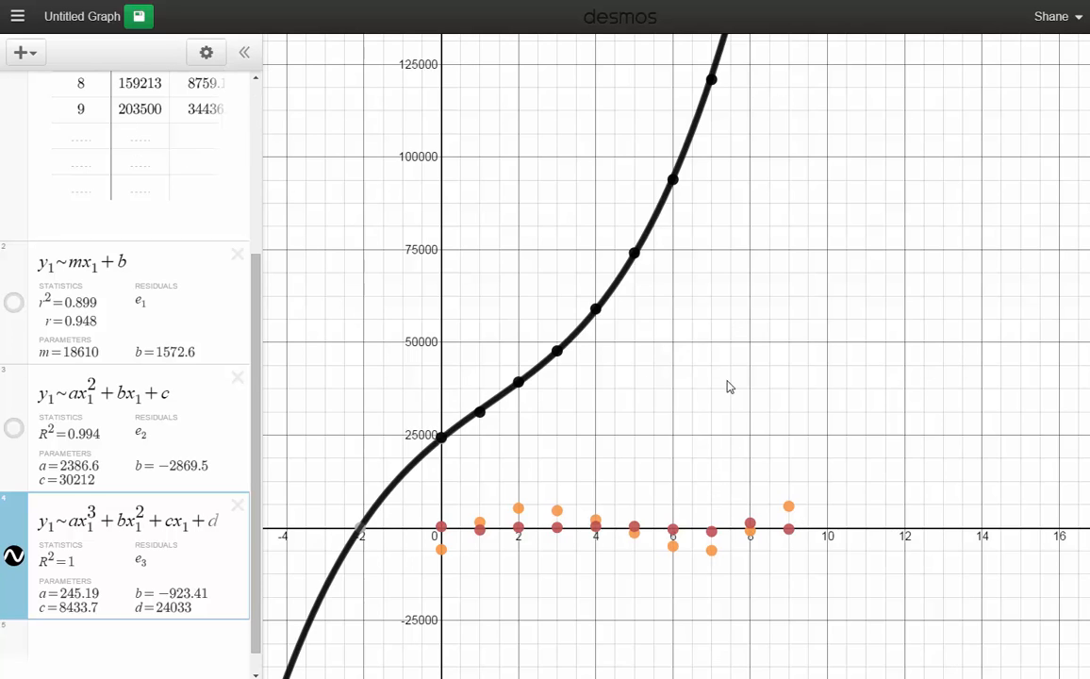
left_click_drag(729, 386, 686, 479)
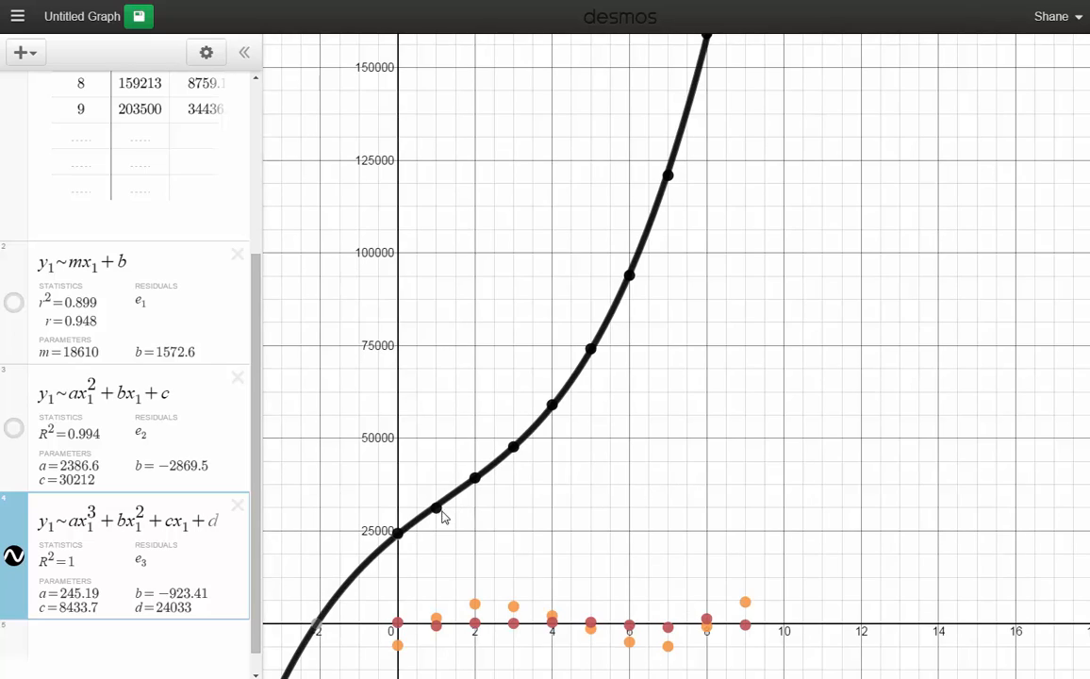